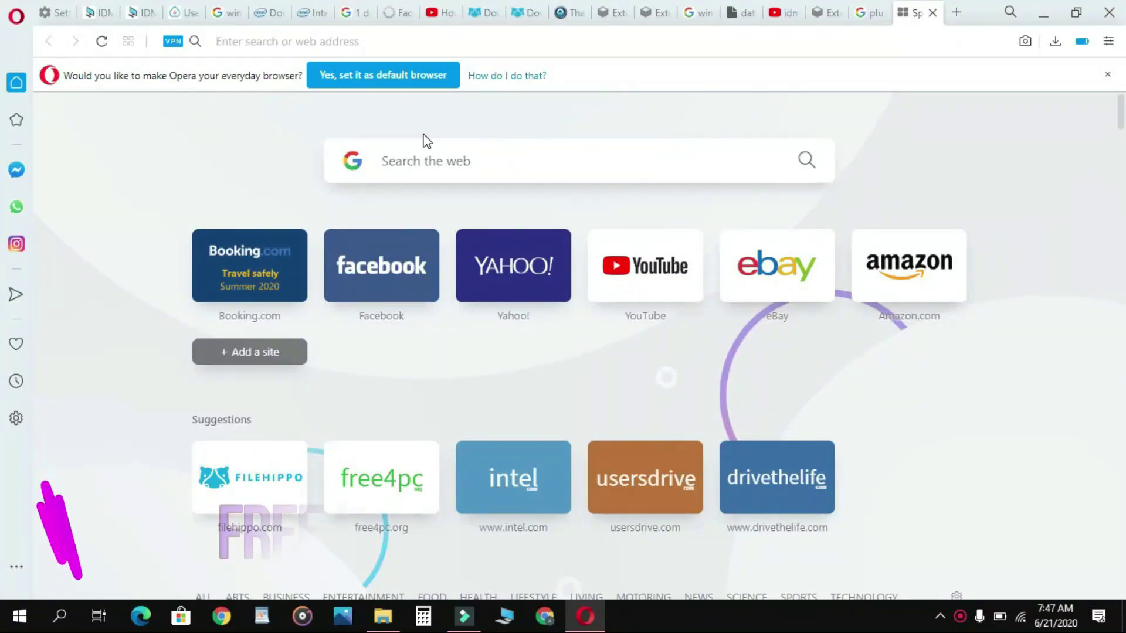
Search the web for "free4pc.org idm" and open the IDM Crack 6.37 Build 14 article.
left_click(419, 165)
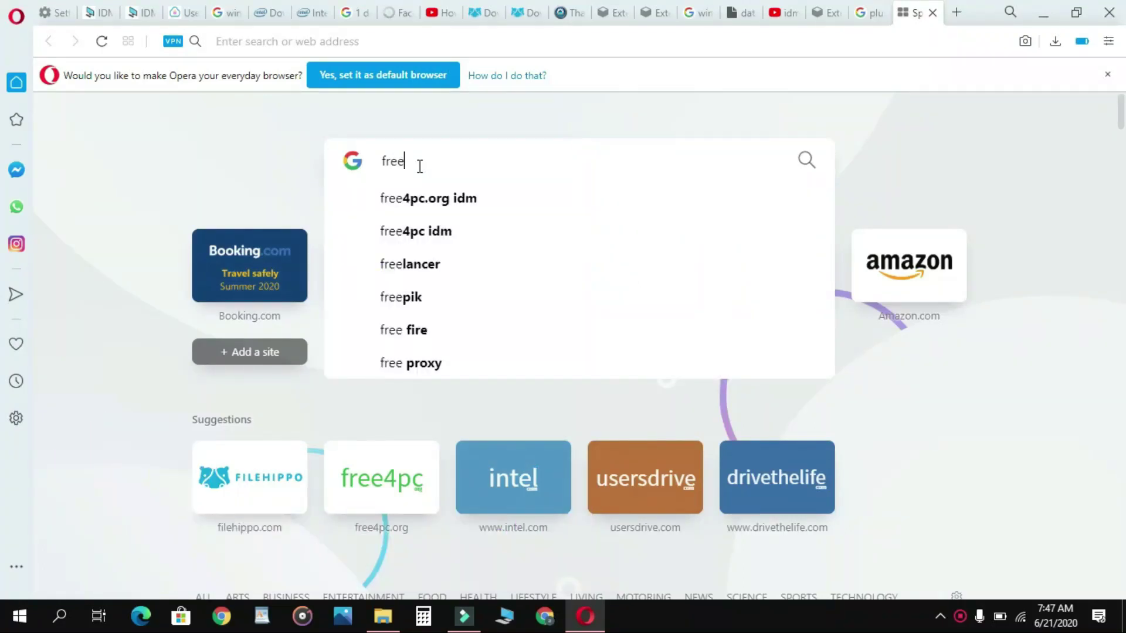
left_click(421, 200)
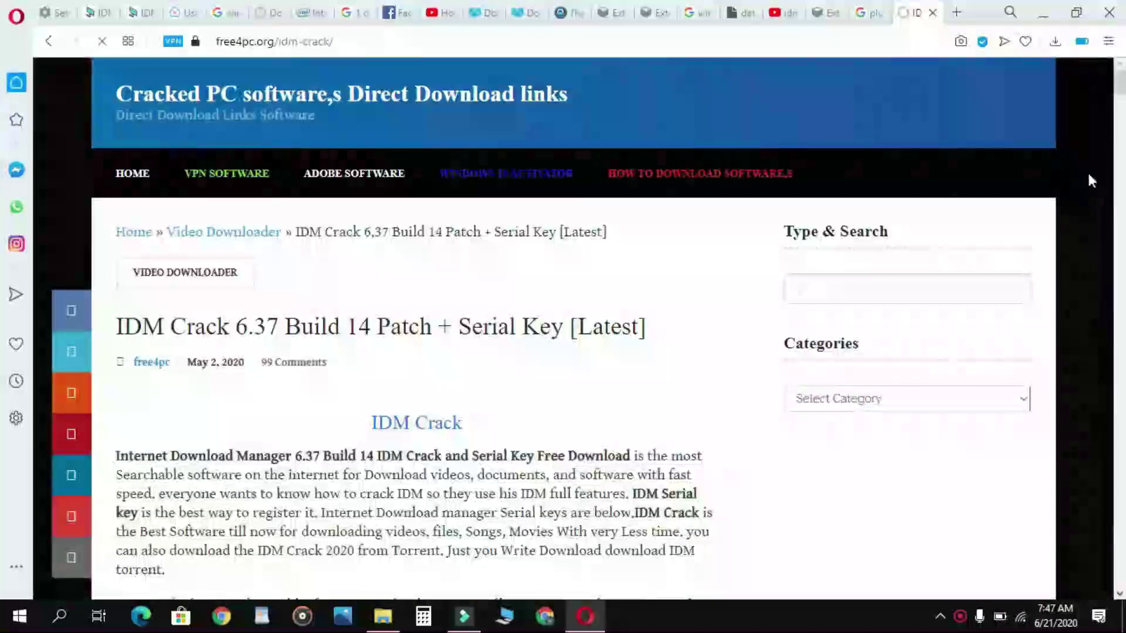
Open the mirror download link below the direct download links of the IDM Crack 6.37 Build 14 article.
mouse_move(1118, 88)
left_mouse_down()
mouse_move(1119, 179)
mouse_move(1120, 76)
left_mouse_up()
scroll(1120, 76, "down", 10)
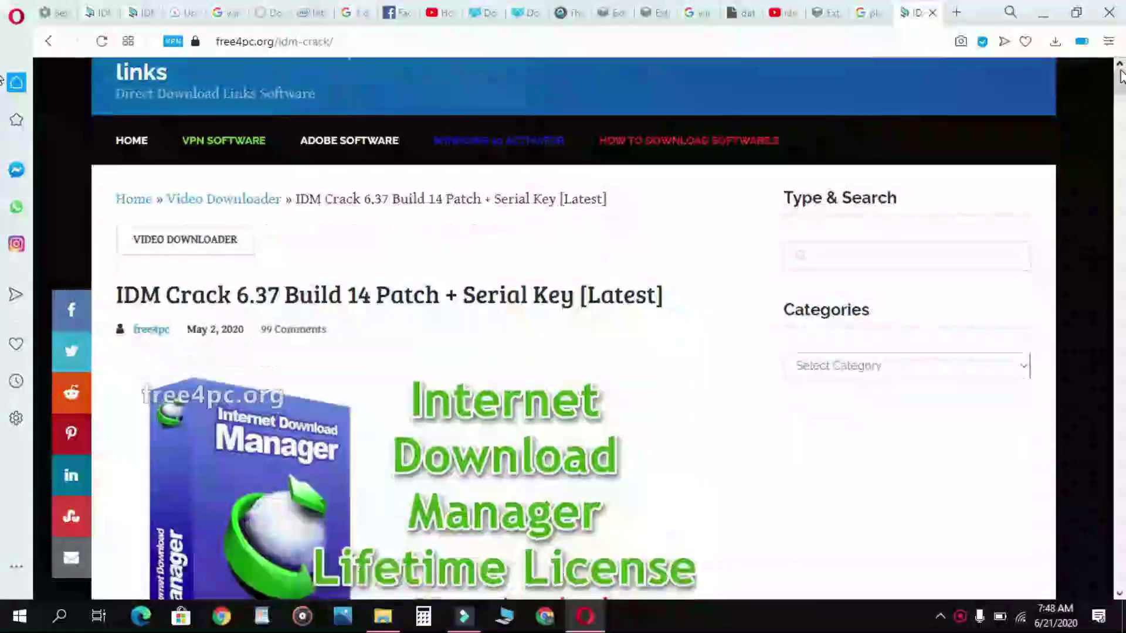
scroll(1120, 76, "down", 20)
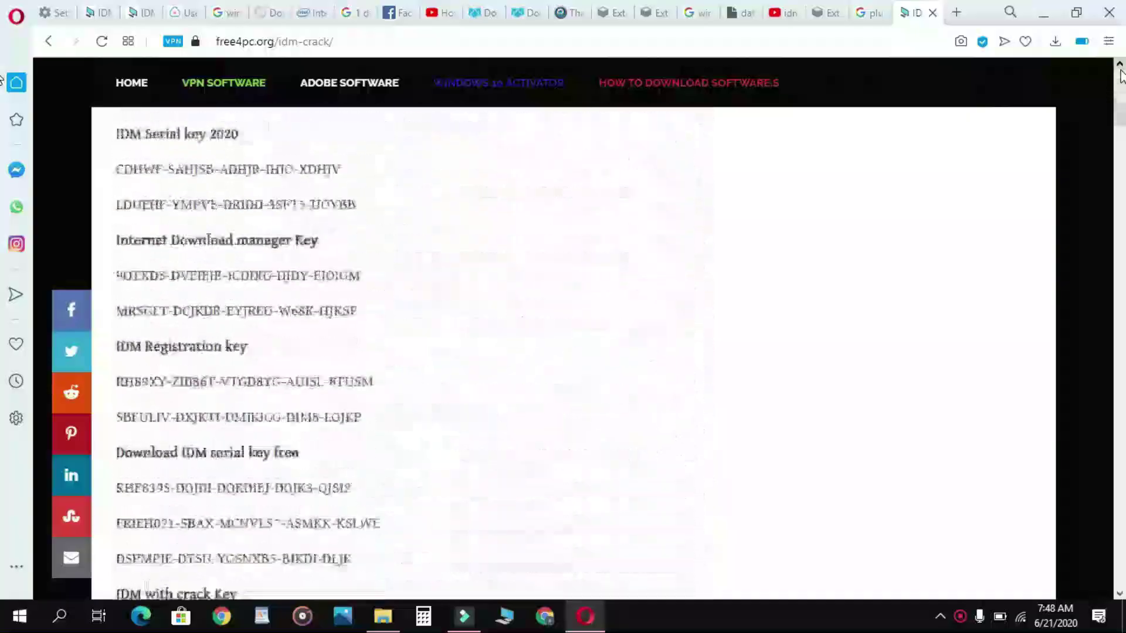
scroll(1120, 77, "down", 15)
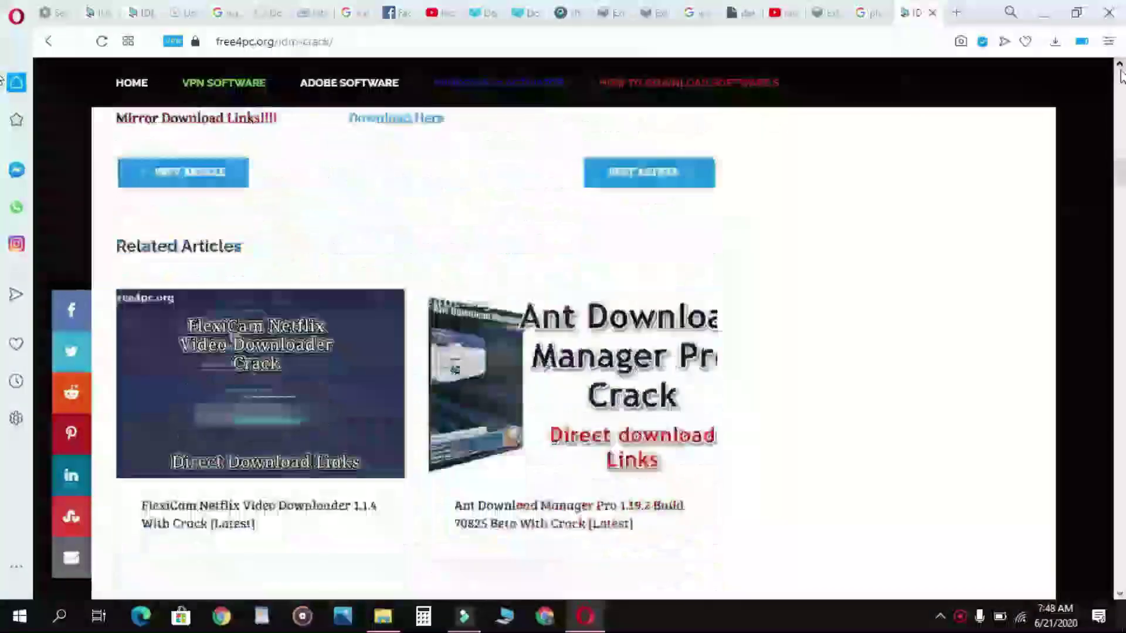
scroll(1120, 75, "up", 10)
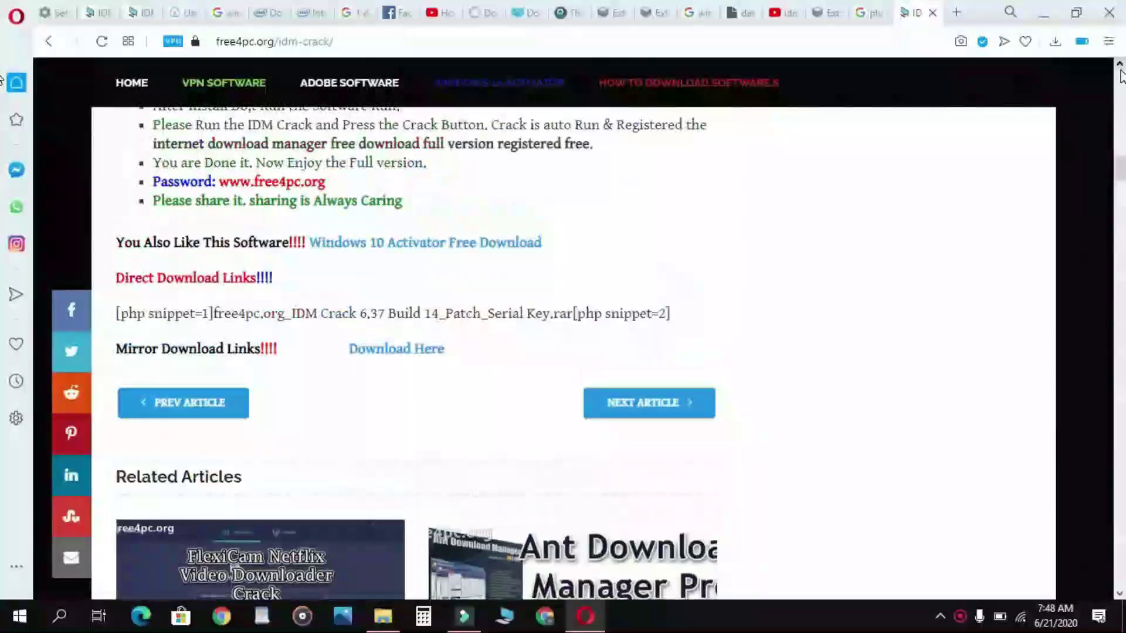
left_click(392, 350)
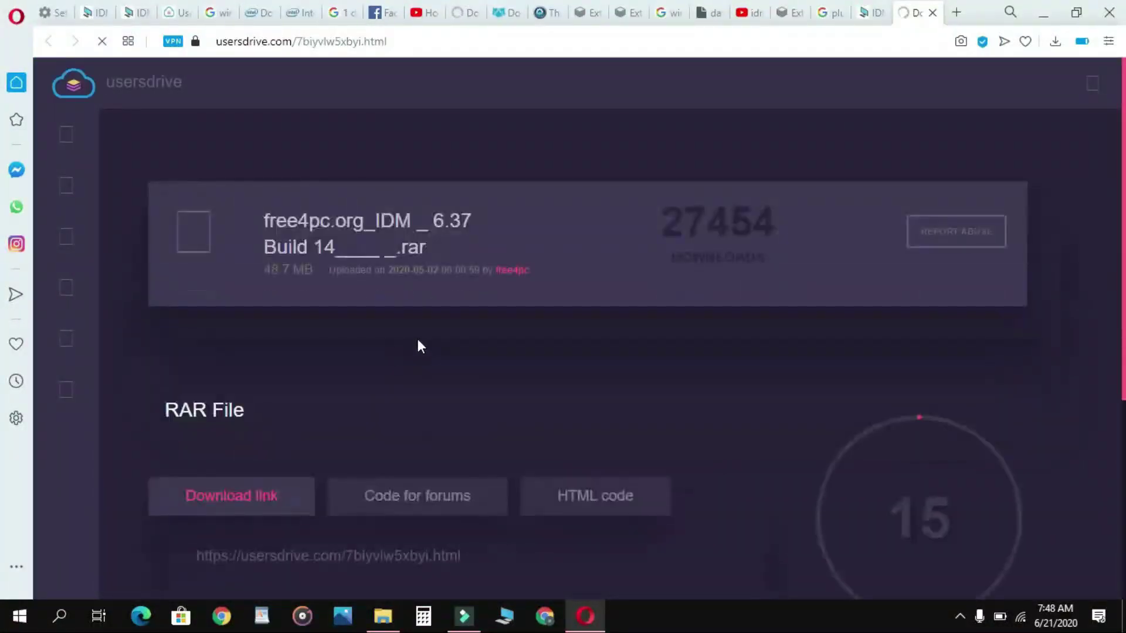
Complete the image verification on the usersdrive download page by selecting the four squares with the bus.
left_click_drag(1125, 285, 1125, 404)
left_click_drag(1125, 444, 1125, 458)
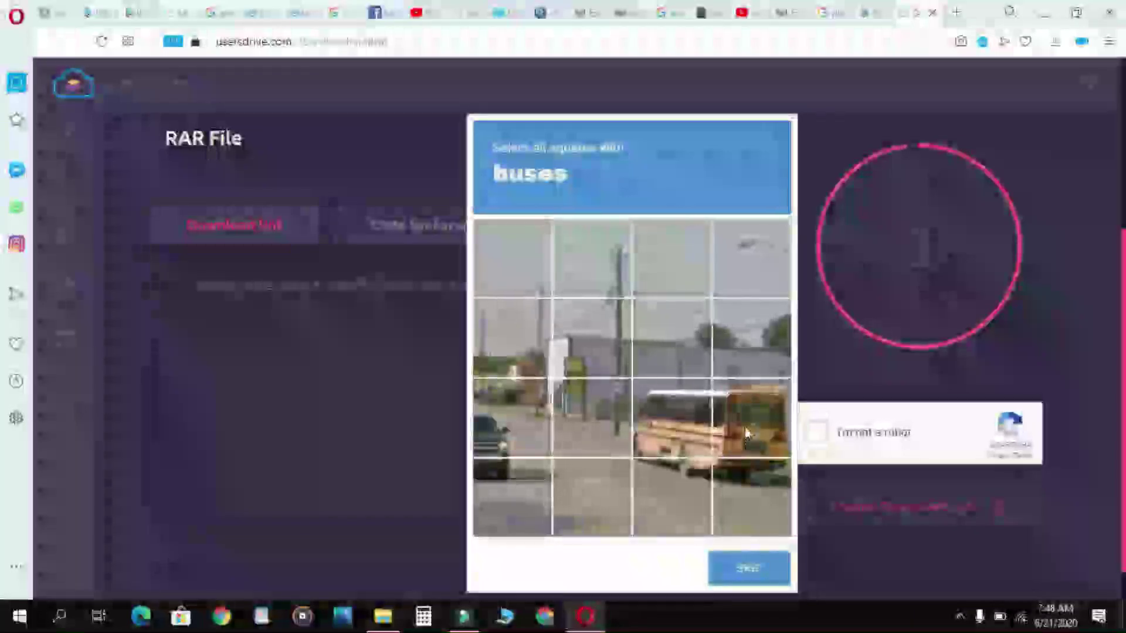
left_click(744, 432)
left_click(748, 485)
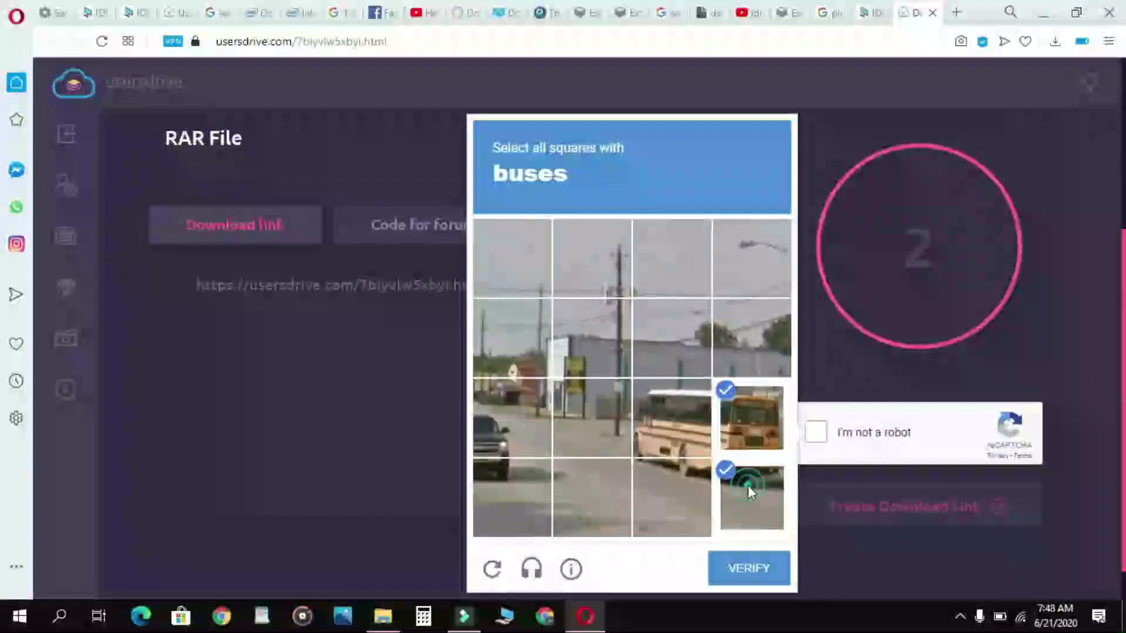
left_click(649, 484)
left_click(653, 431)
left_click(727, 569)
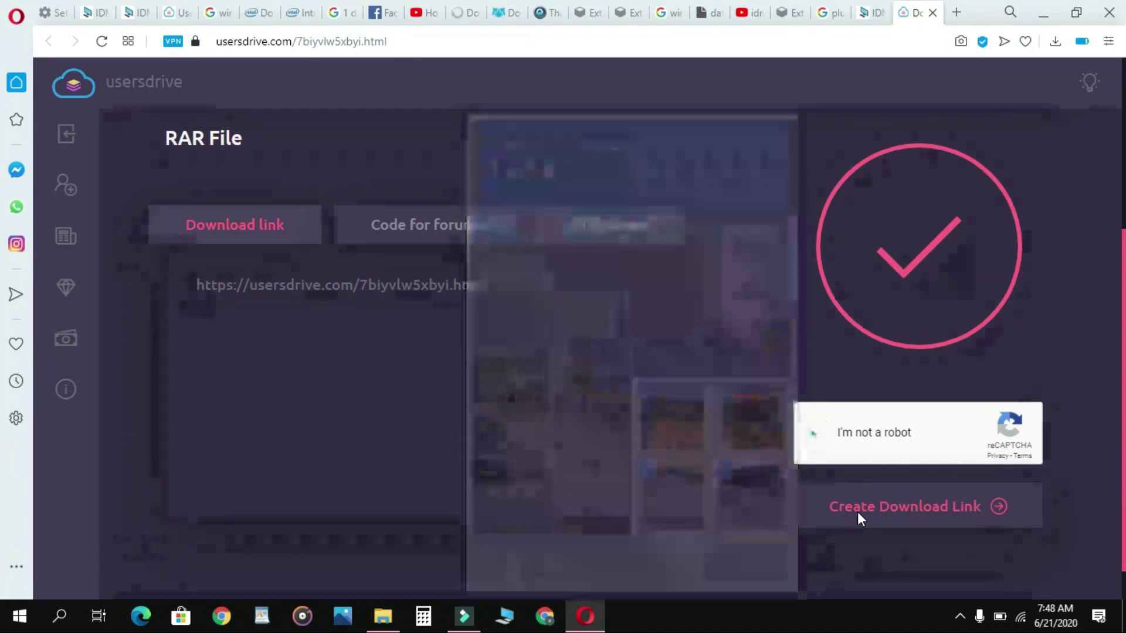
Create the download link for the free4pc.org_IDM _ 6.37 Build 14 RAR file and download it.
left_click(857, 511)
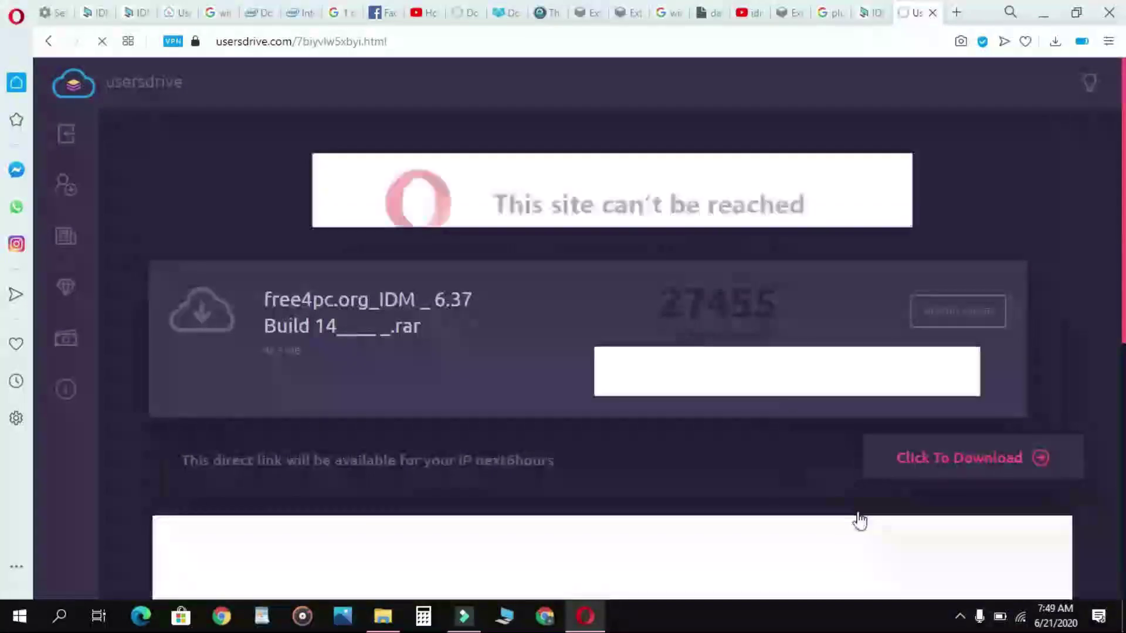
left_click(909, 480)
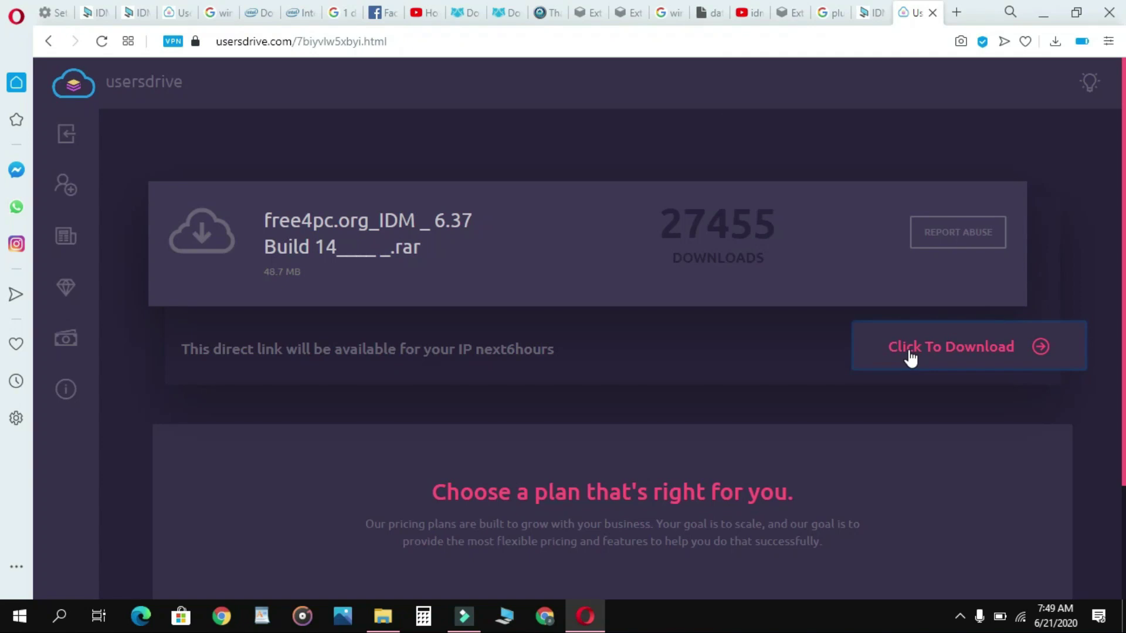
left_click(910, 352)
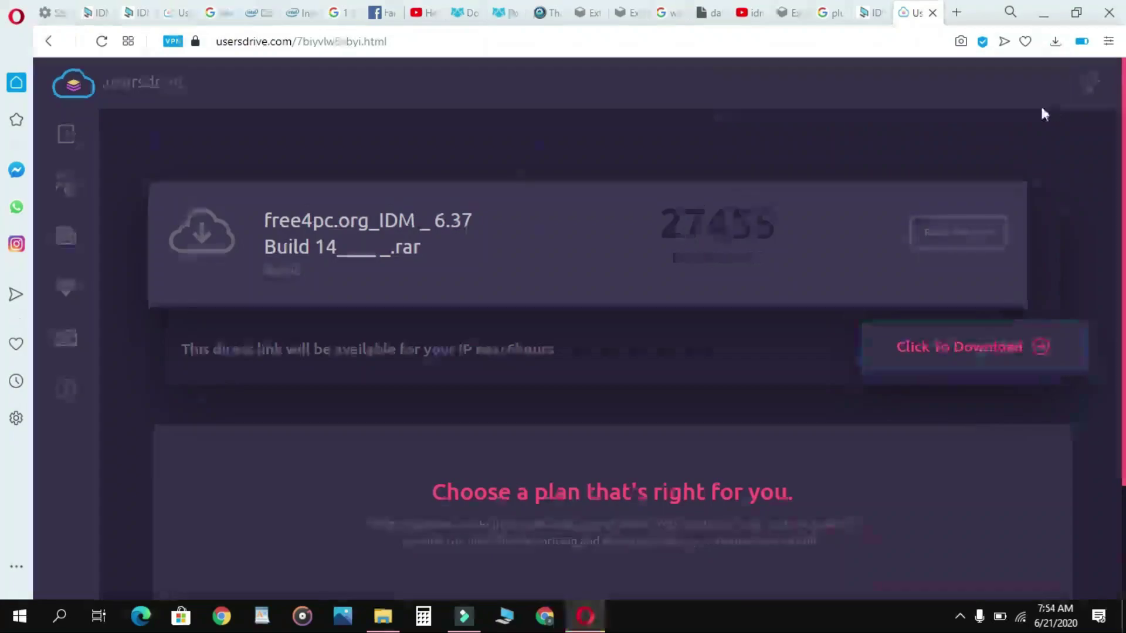
Show the downloaded free4pc.org_IDM _ 6.37 Build 14 archive in its folder and start extracting it there.
left_click(1056, 42)
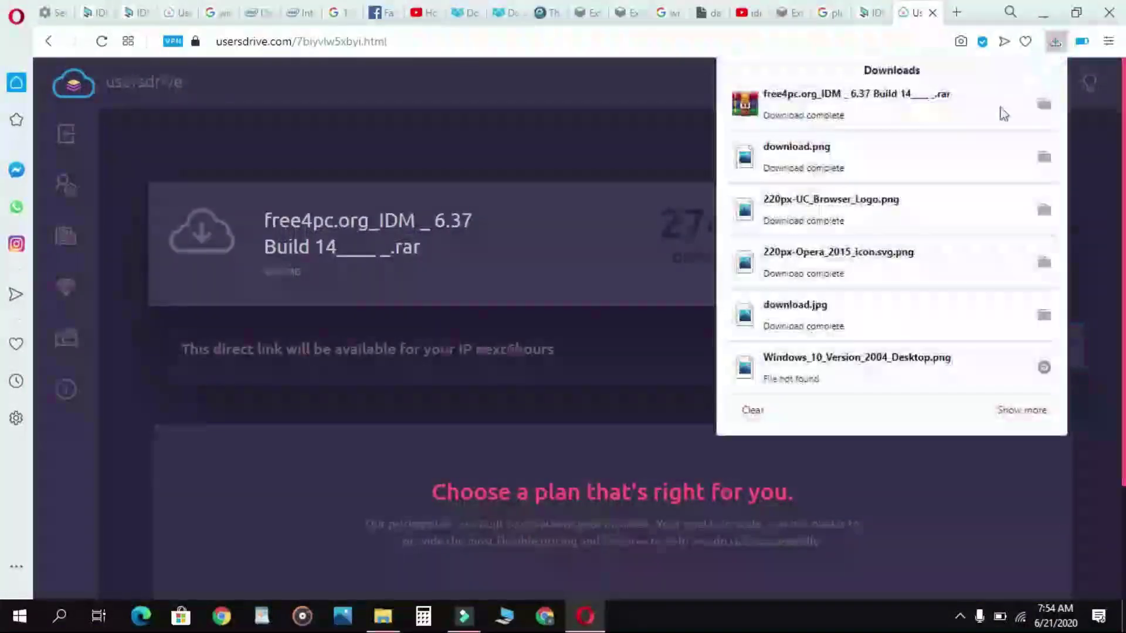
left_click(1045, 105)
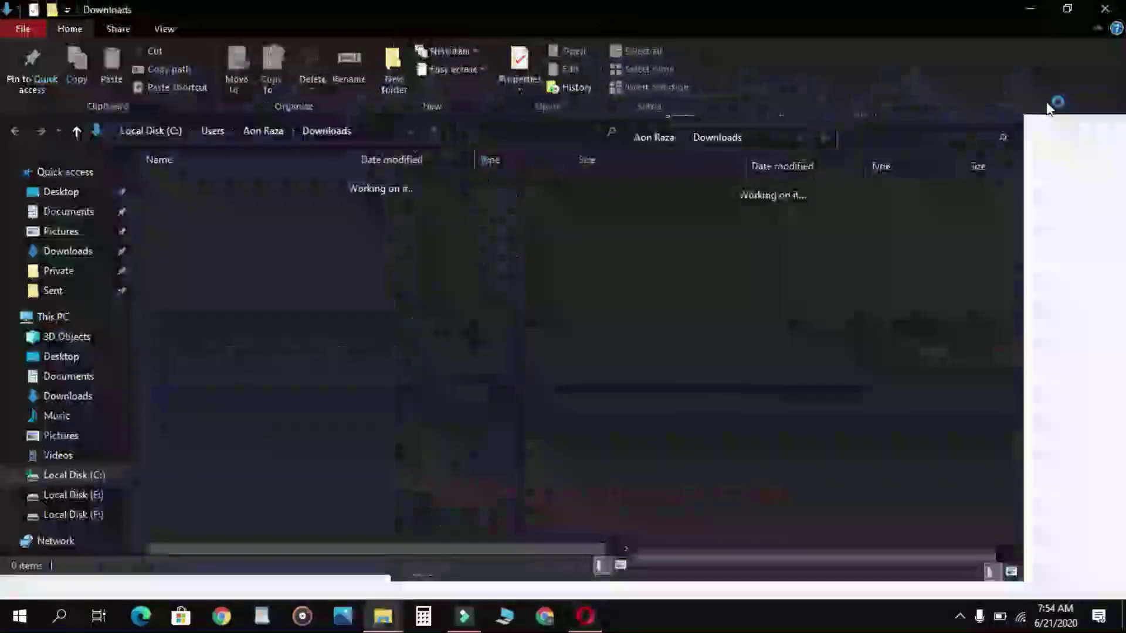
right_click(505, 209)
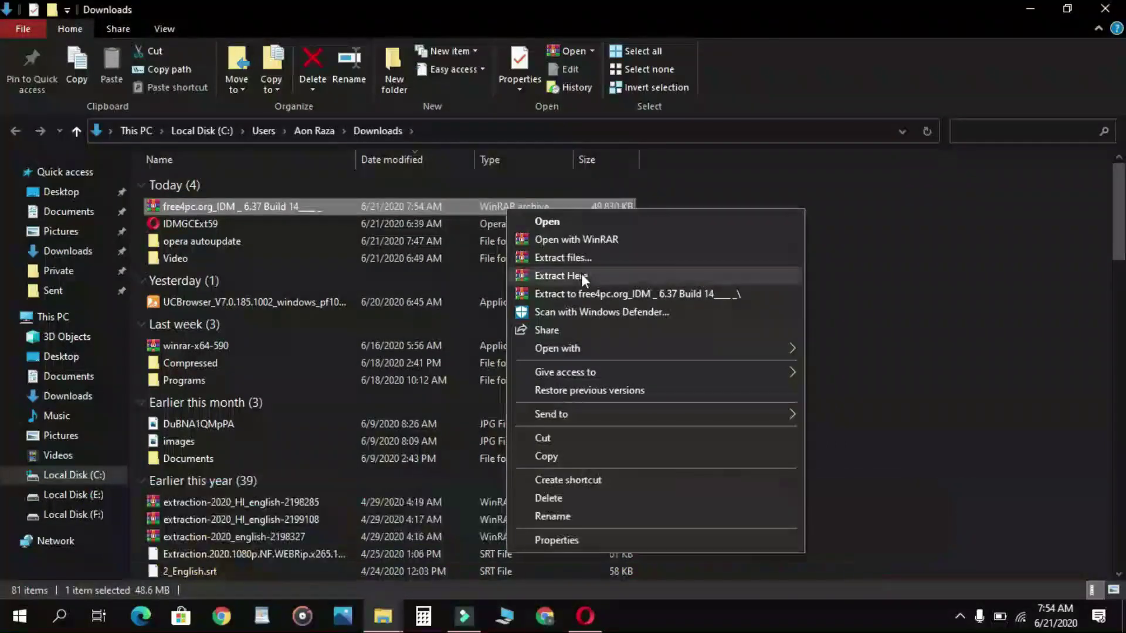
left_click(582, 276)
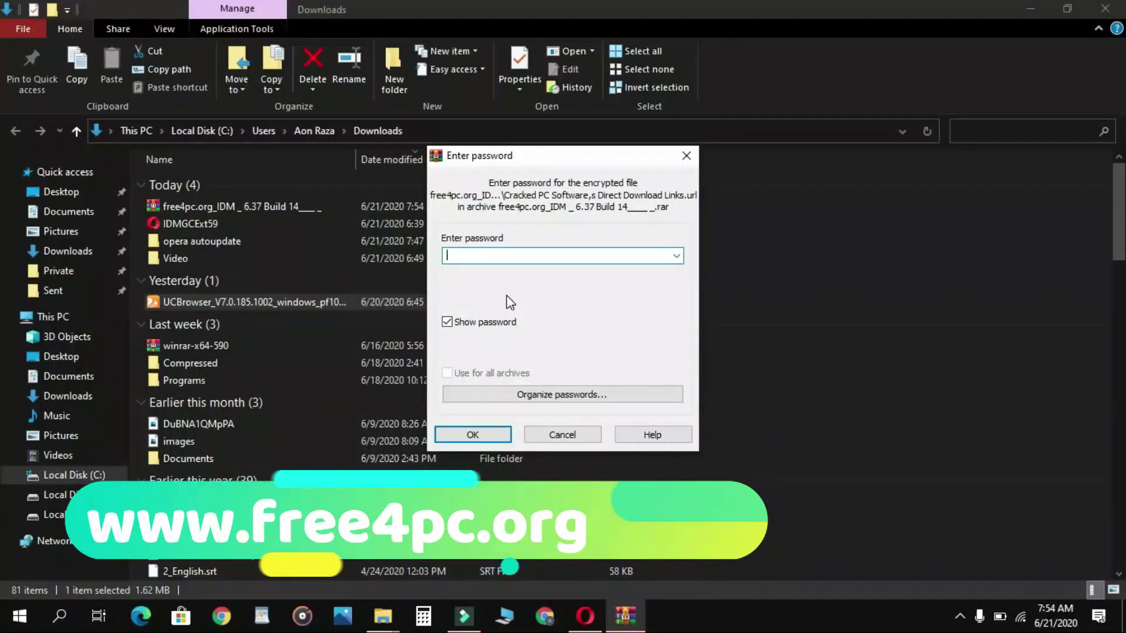
Enter the archive password and confirm it to extract the encrypted files.
type("ww")
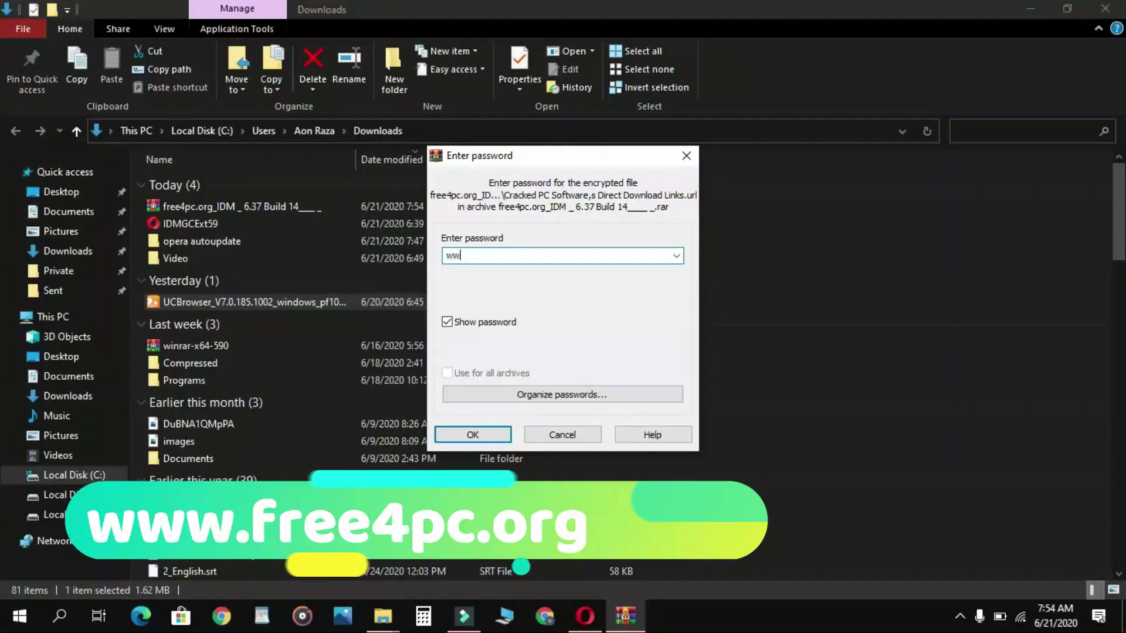
type("w.free4pc")
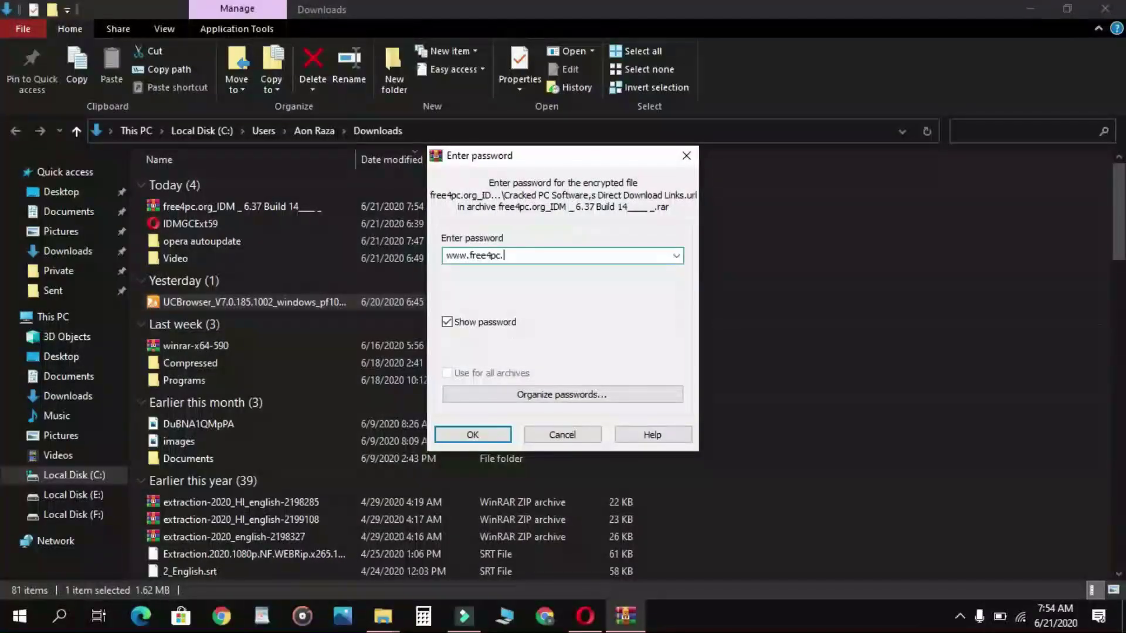
type(".org")
key("Return")
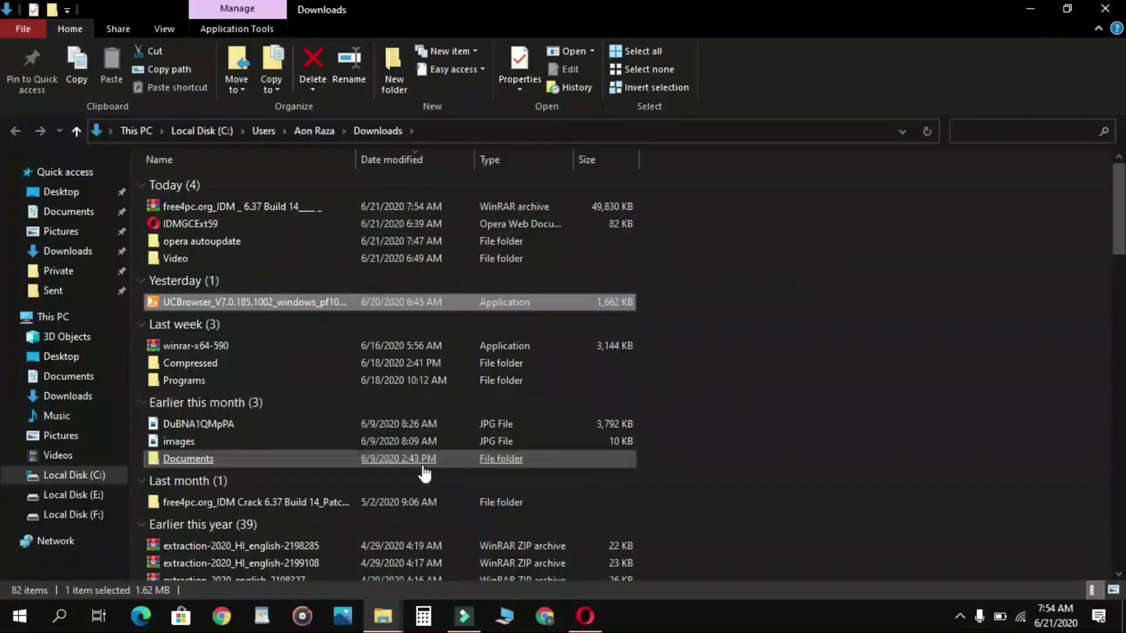
Open the extracted free4pc.org_IDM Crack 6.37 Build 14_Patch_Serial Key folder.
left_click(316, 508)
double_click(316, 509)
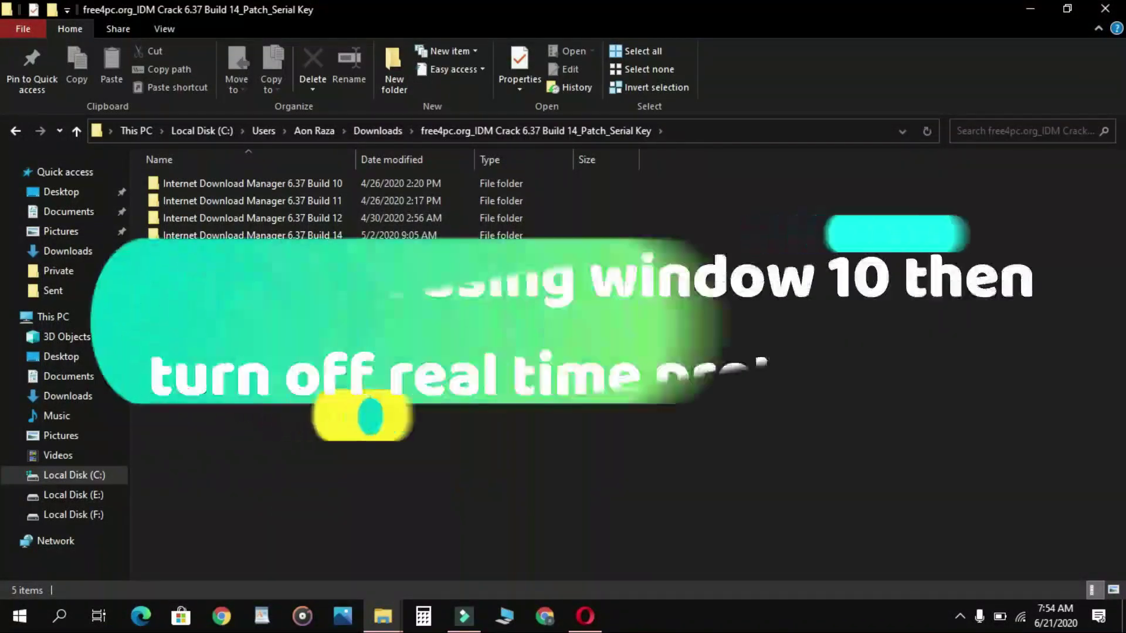
key("alt")
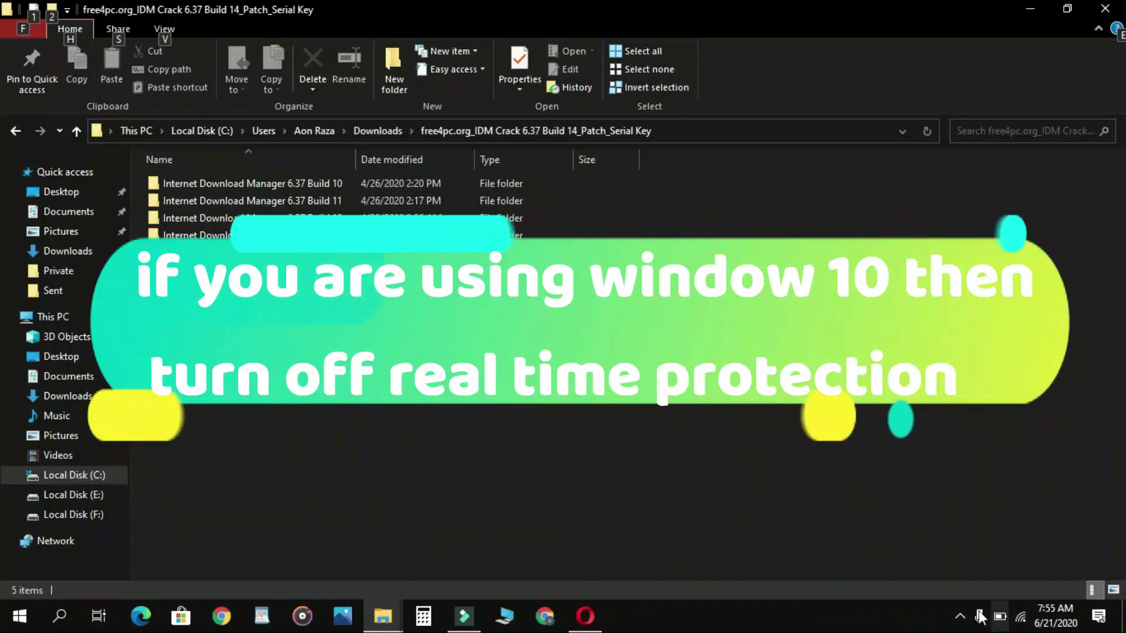
Turn off real-time protection in the virus and threat protection settings of Windows Security, and return to the extracted folder.
left_click(961, 617)
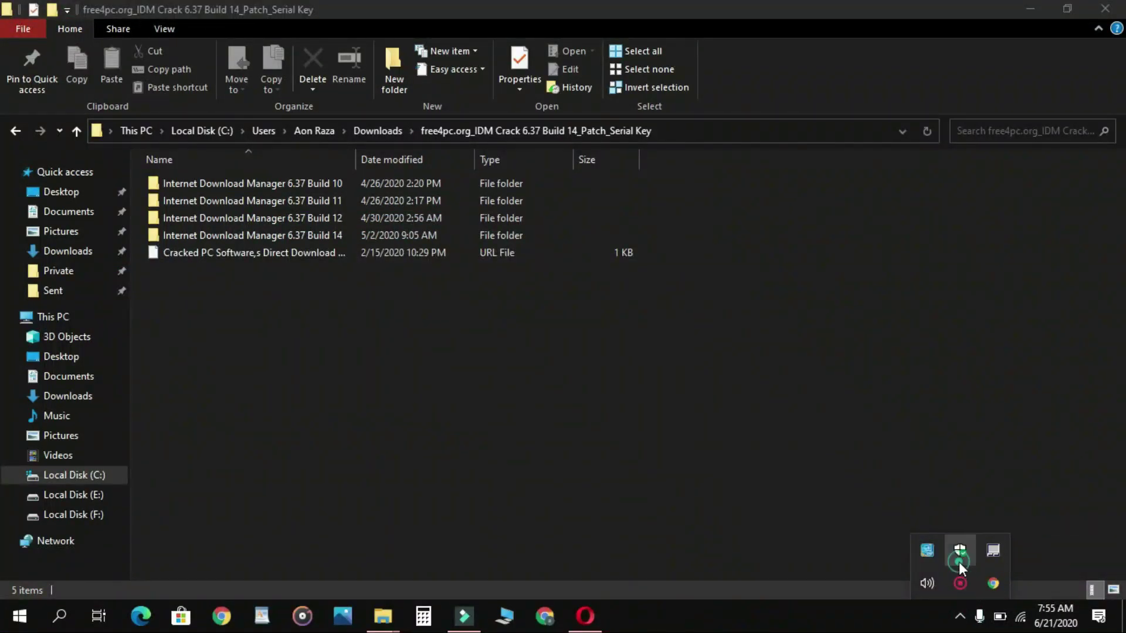
left_click(959, 562)
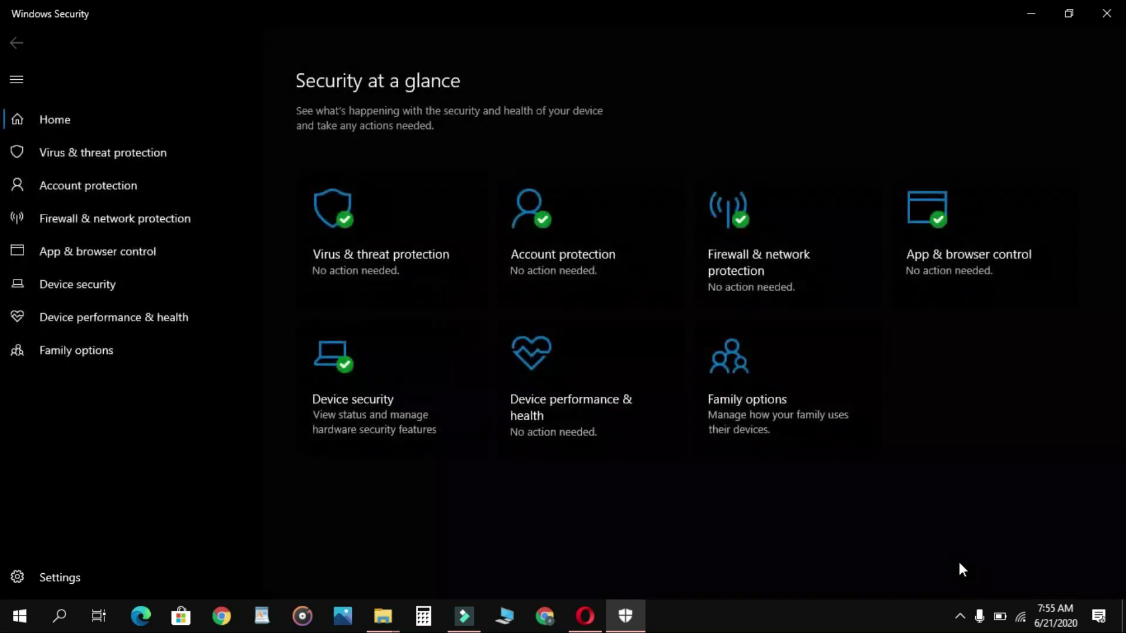
left_click(78, 166)
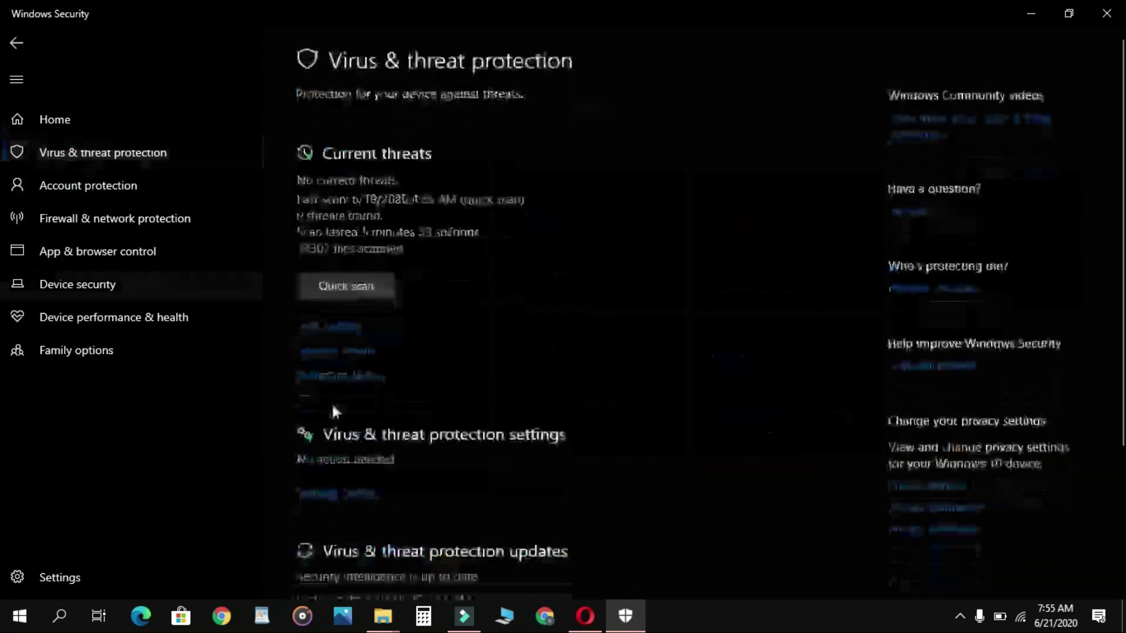
left_click(355, 492)
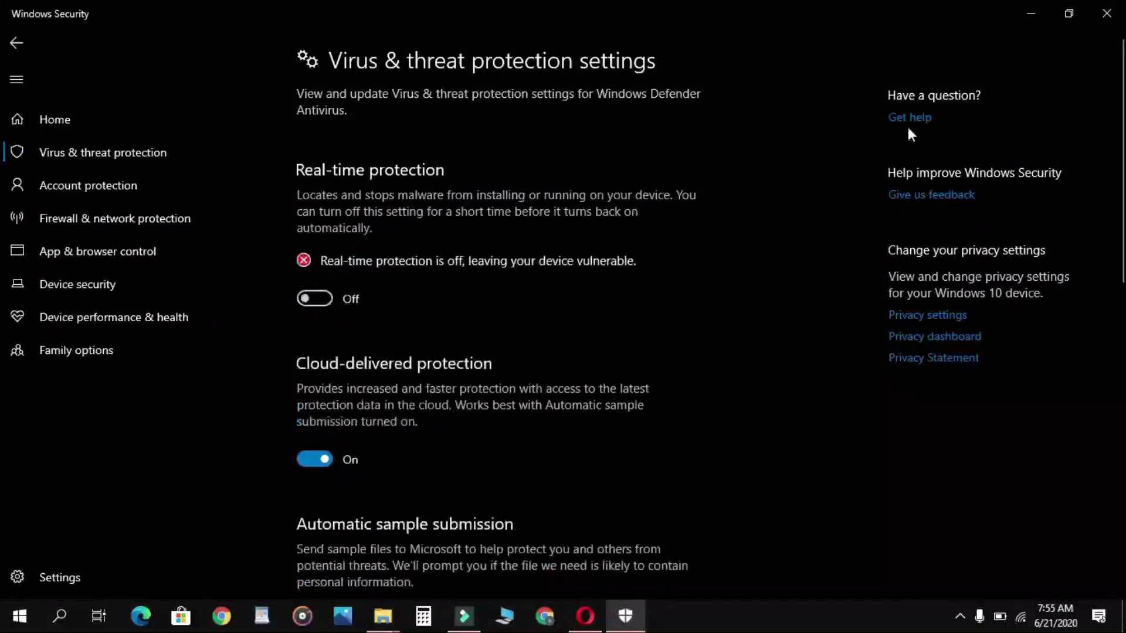
left_click(1046, 18)
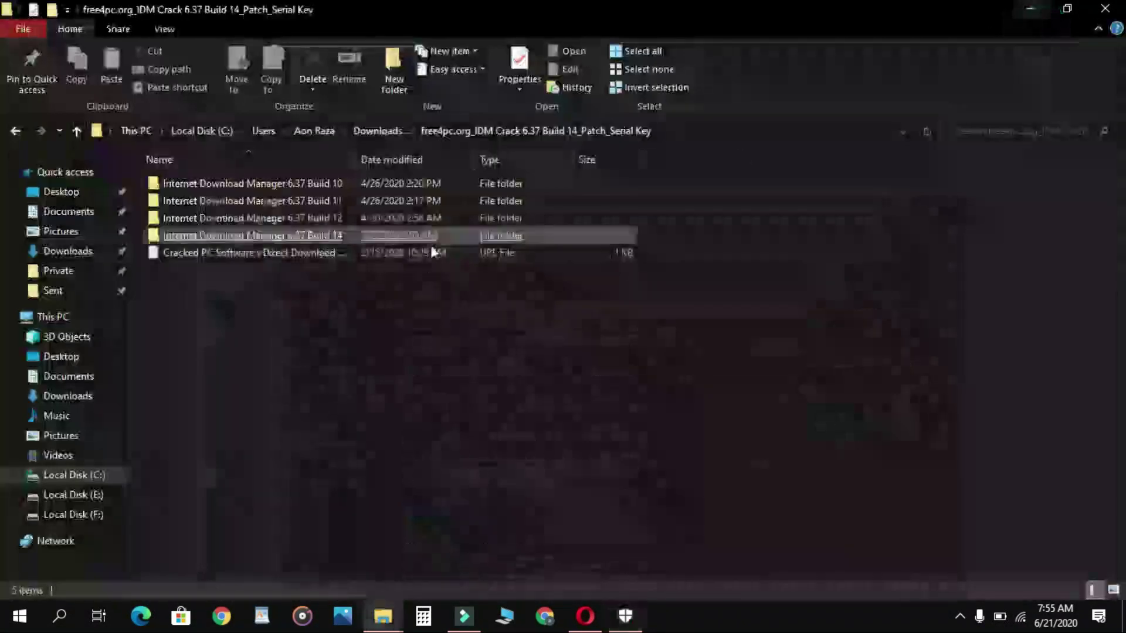
Open the Internet Download Manager 6.37 Build 11 folder and launch the idman637build11 installer.
double_click(321, 216)
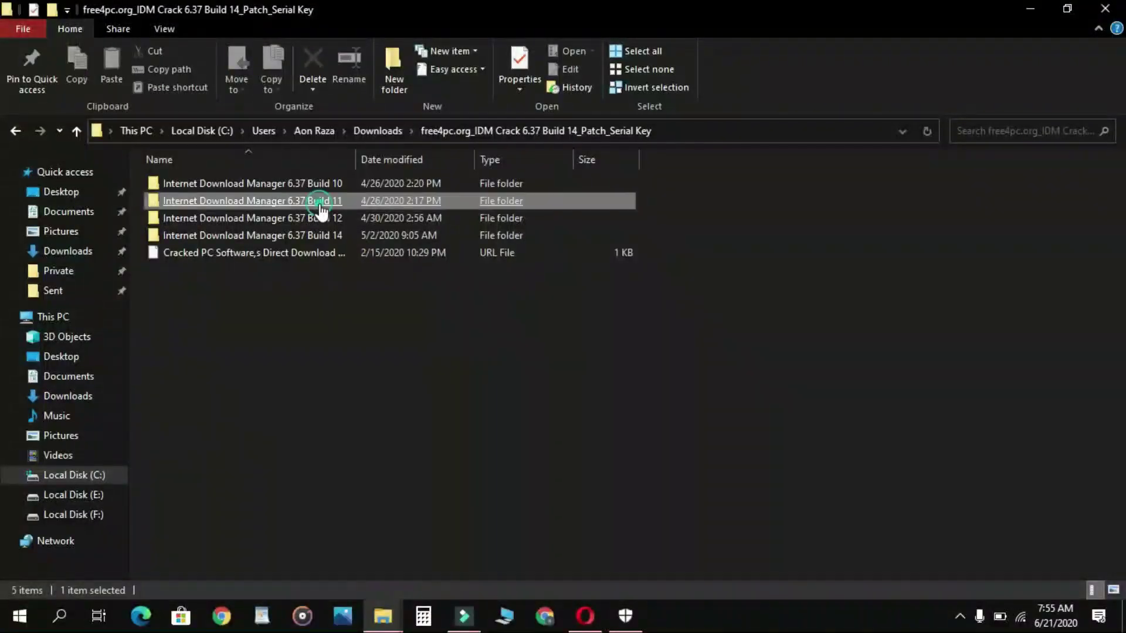
left_click(321, 212)
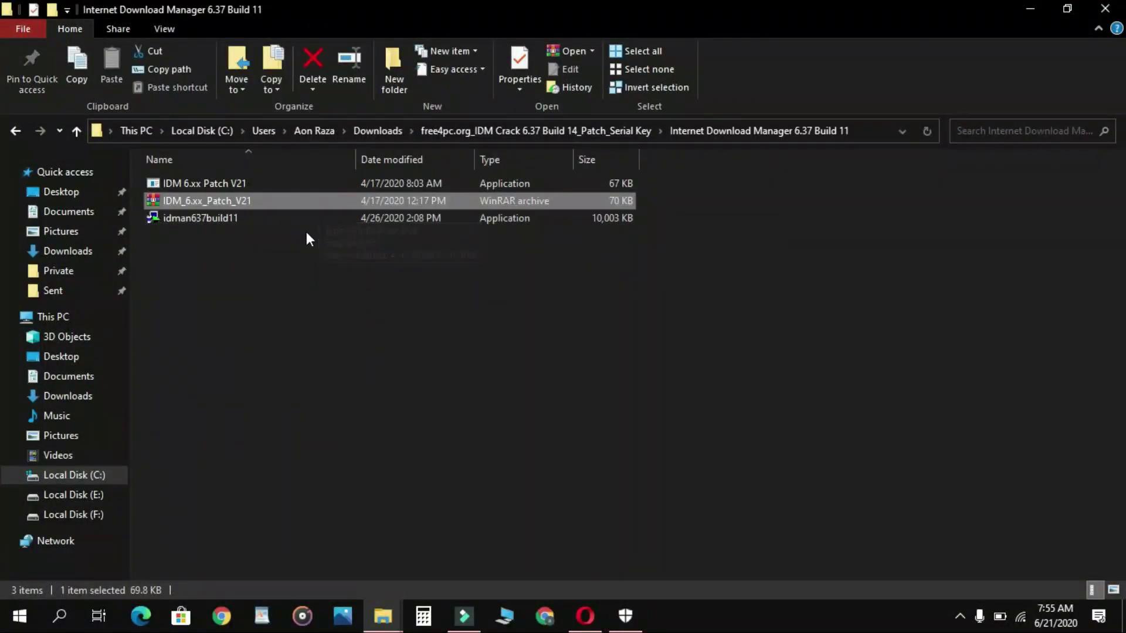
left_click(306, 225)
double_click(309, 232)
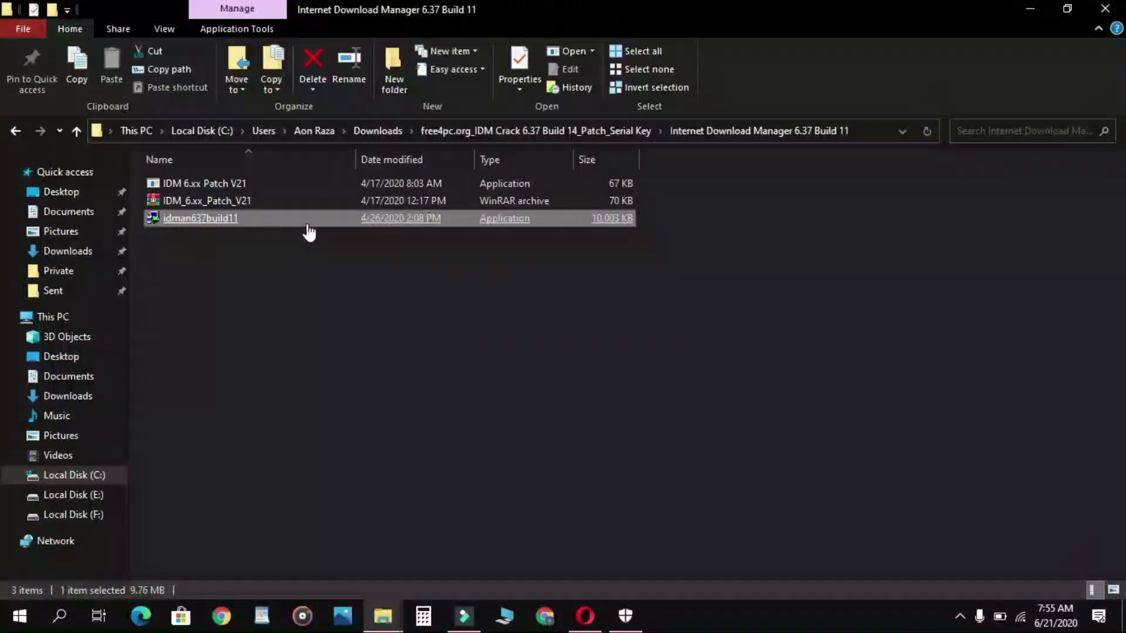
Accept the license agreement and complete the Internet Download Manager installation with the default options.
left_click(623, 429)
left_click(578, 398)
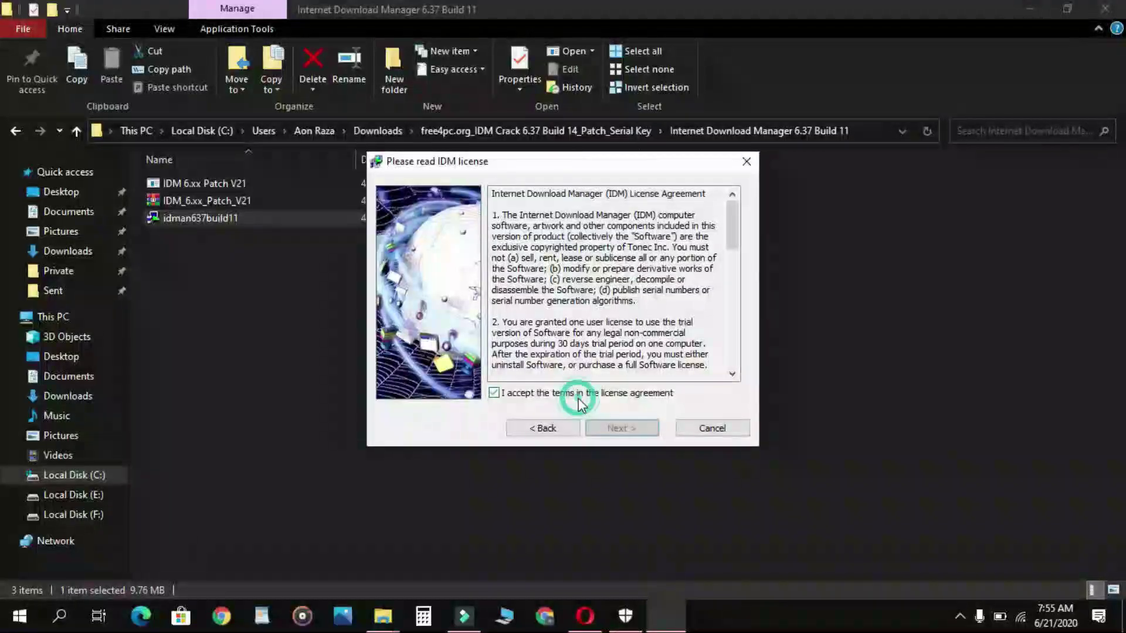
left_click(620, 429)
left_click(620, 430)
left_click(619, 432)
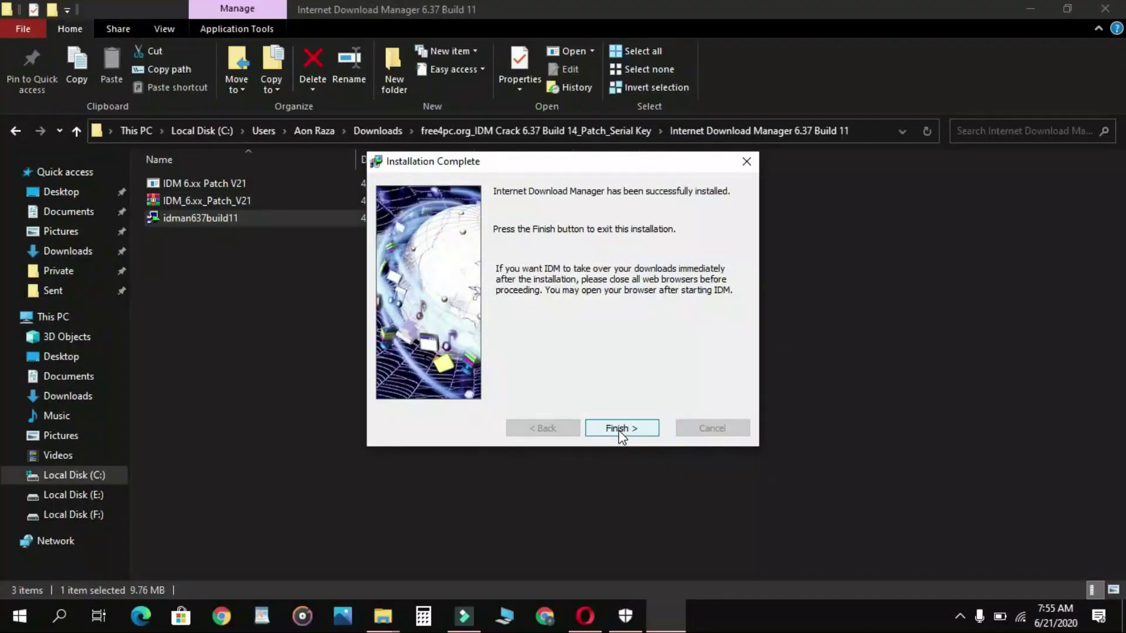
left_click(622, 430)
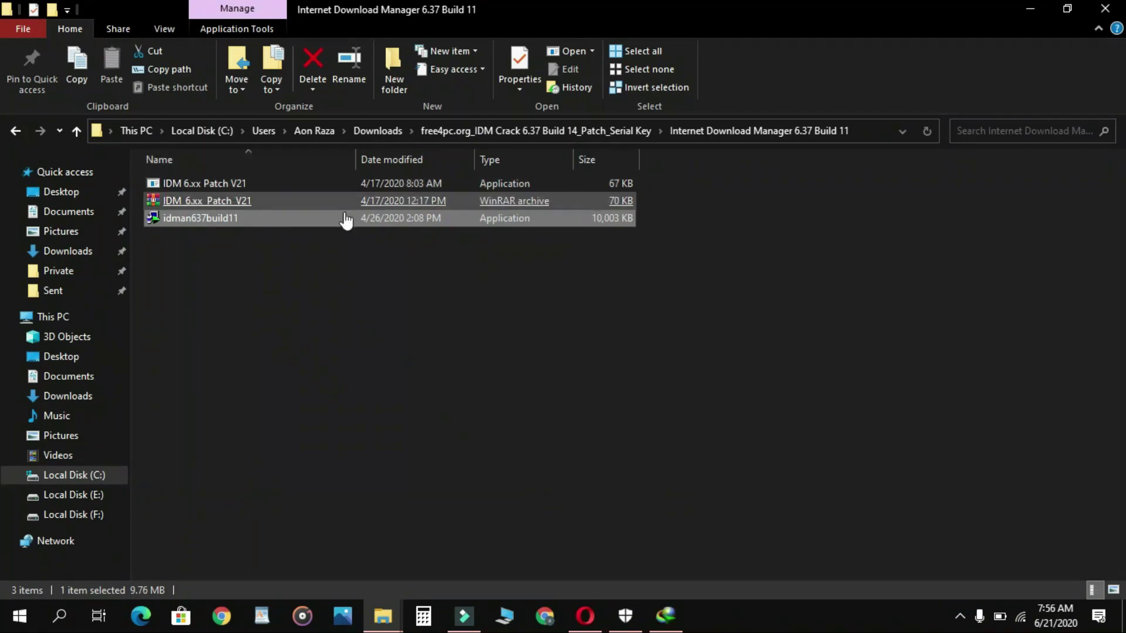
Open the IDM_6.xx_Patch_V21 archive and check the hidden notification icons for Internet Download Manager.
double_click(345, 203)
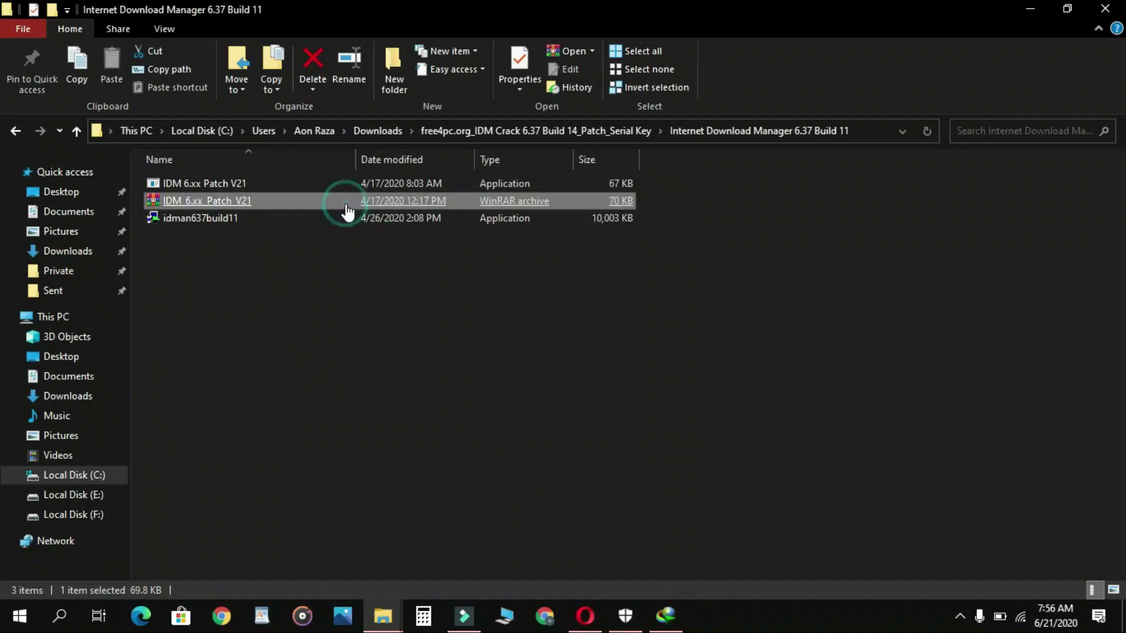
left_click(959, 622)
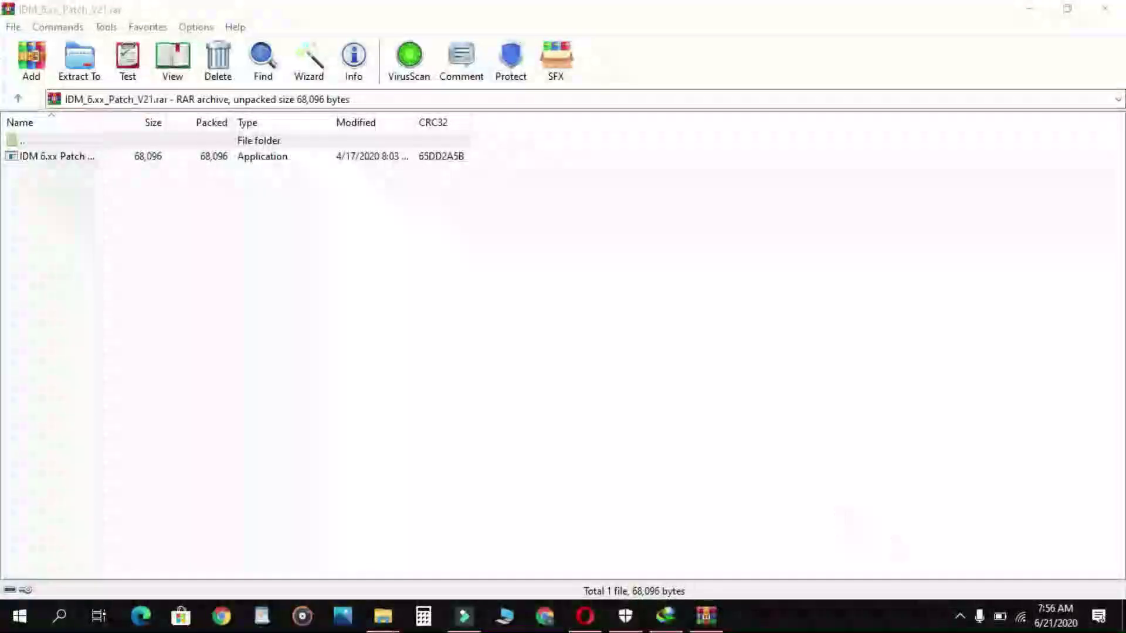
left_click(961, 623)
left_click(961, 621)
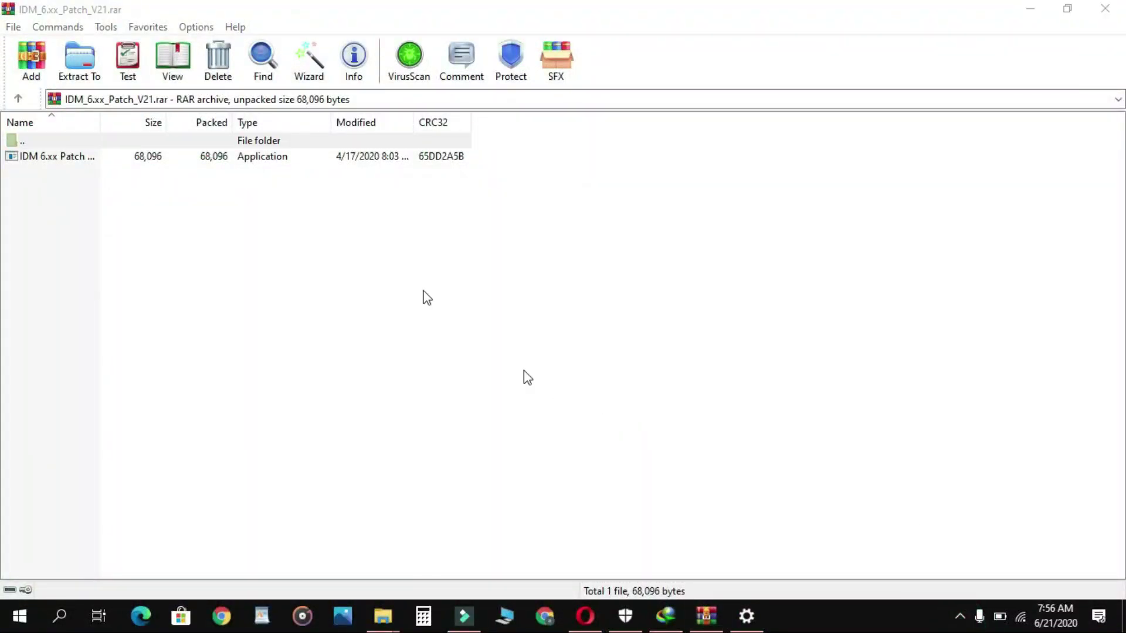
Dismiss the Google Chrome integration notice and minimize the archive and browser windows to reach the desktop.
left_click(1020, 17)
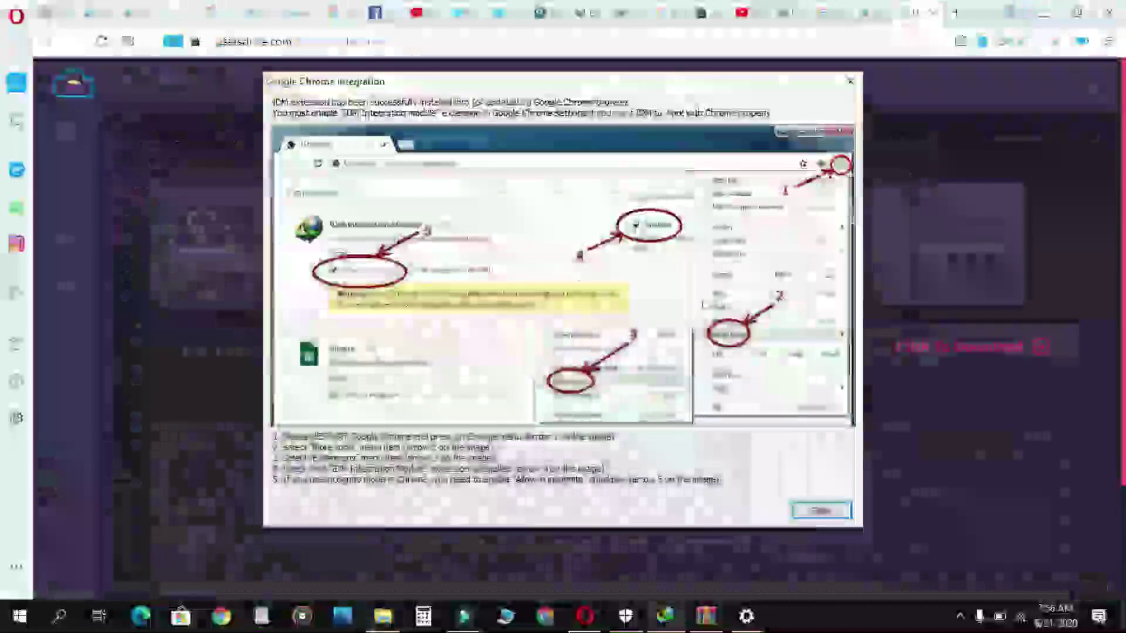
left_click(821, 510)
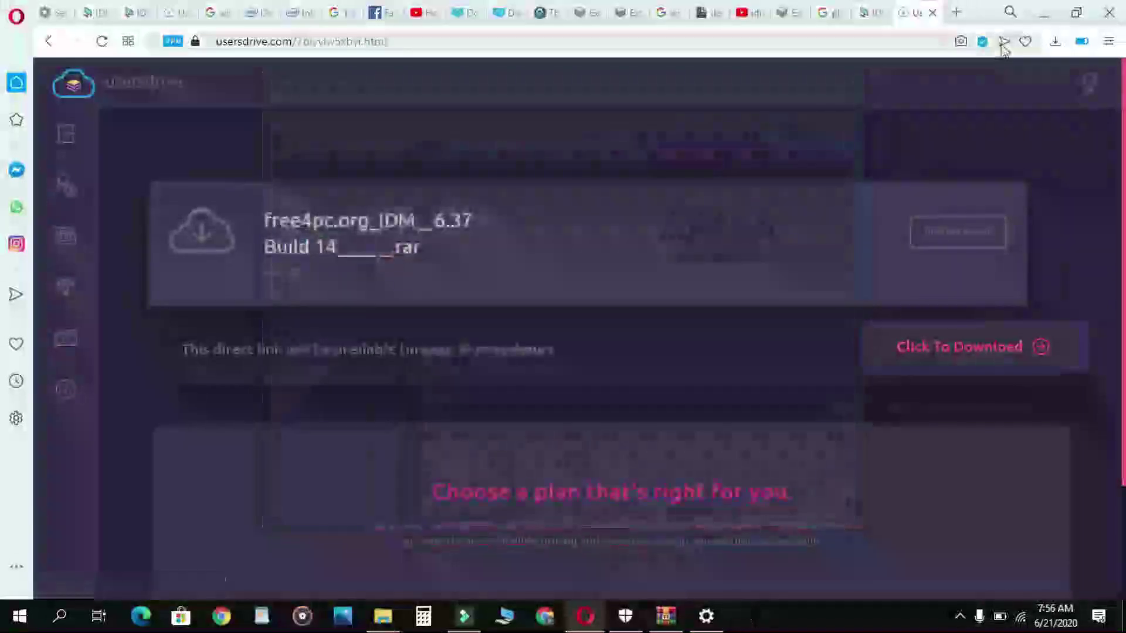
left_click(1042, 13)
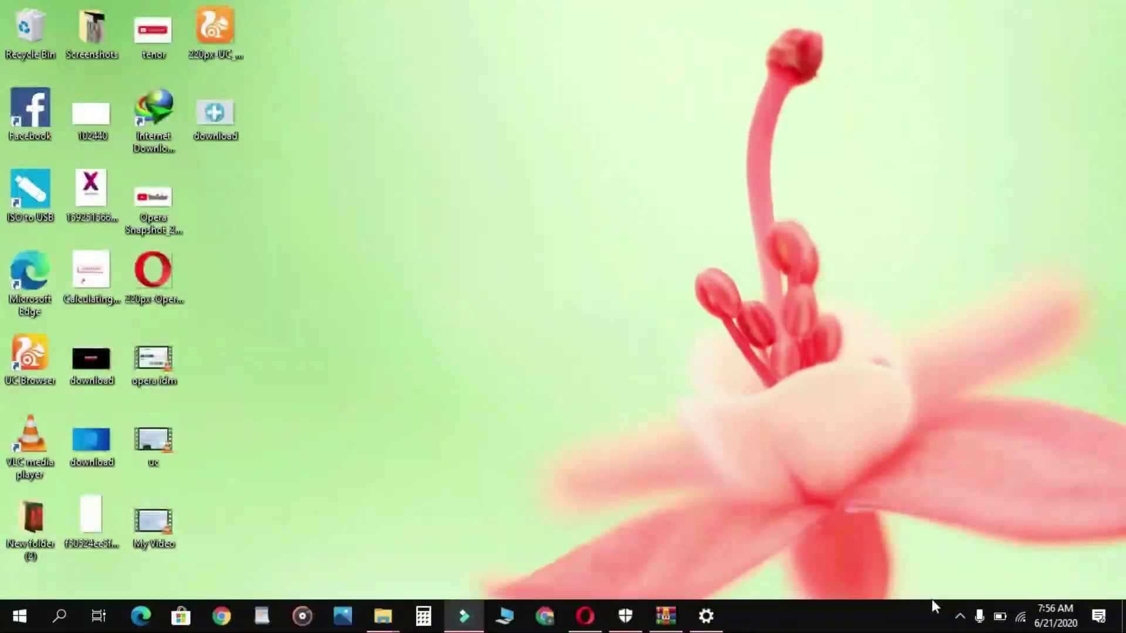
Look through the hidden notification icons for Internet Download Manager and dismiss the Microsoft Edge integration notice.
left_click(957, 625)
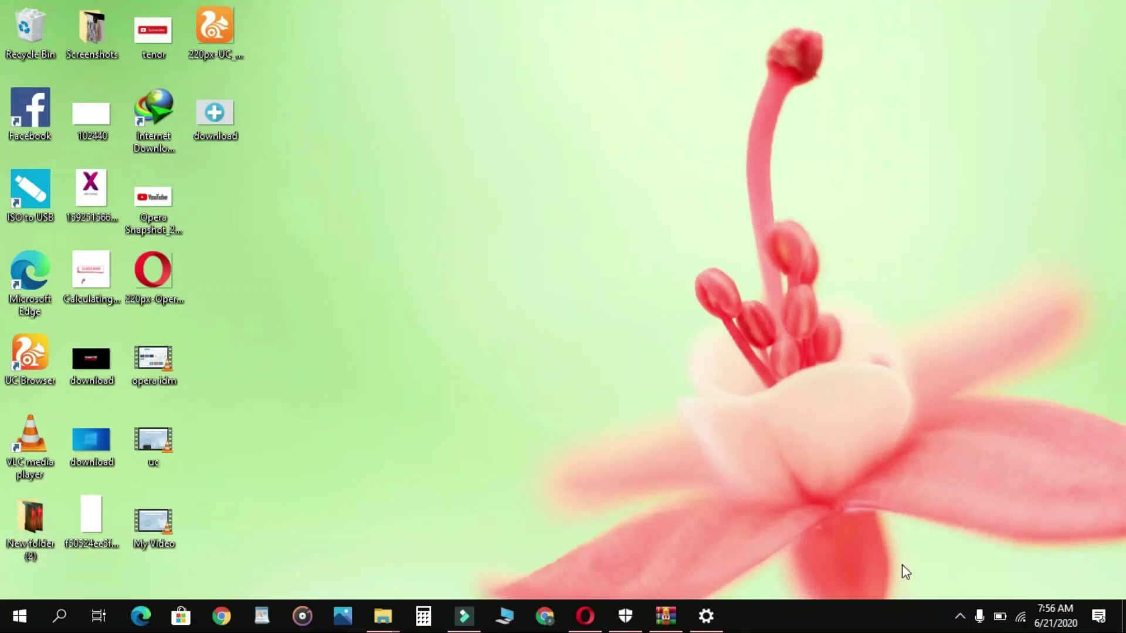
left_click(960, 624)
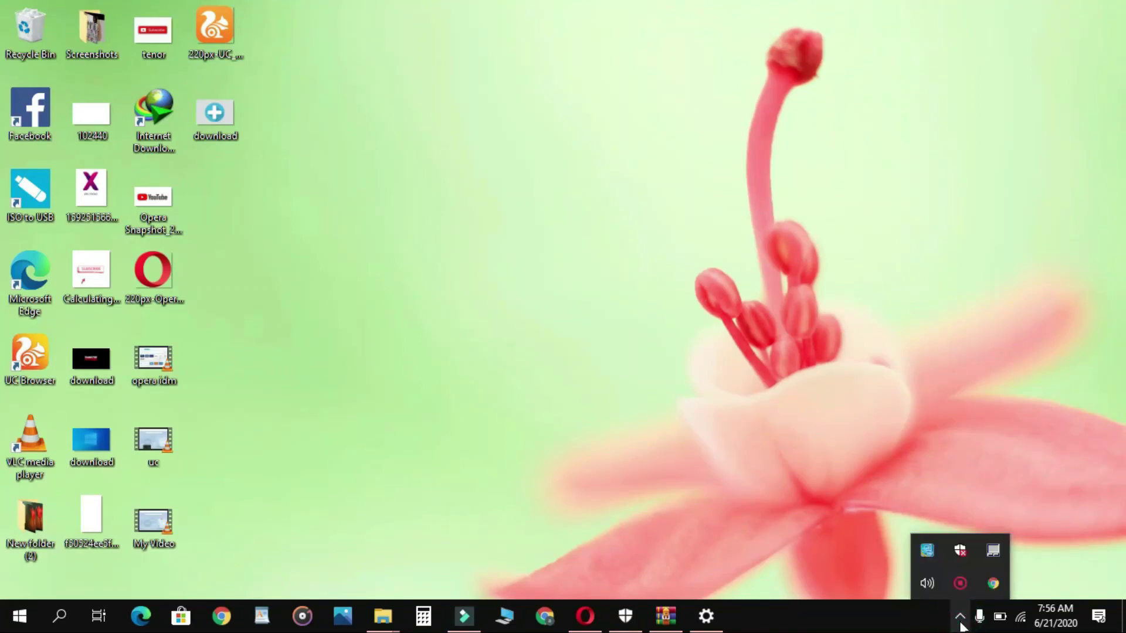
left_click(961, 625)
left_click(961, 625)
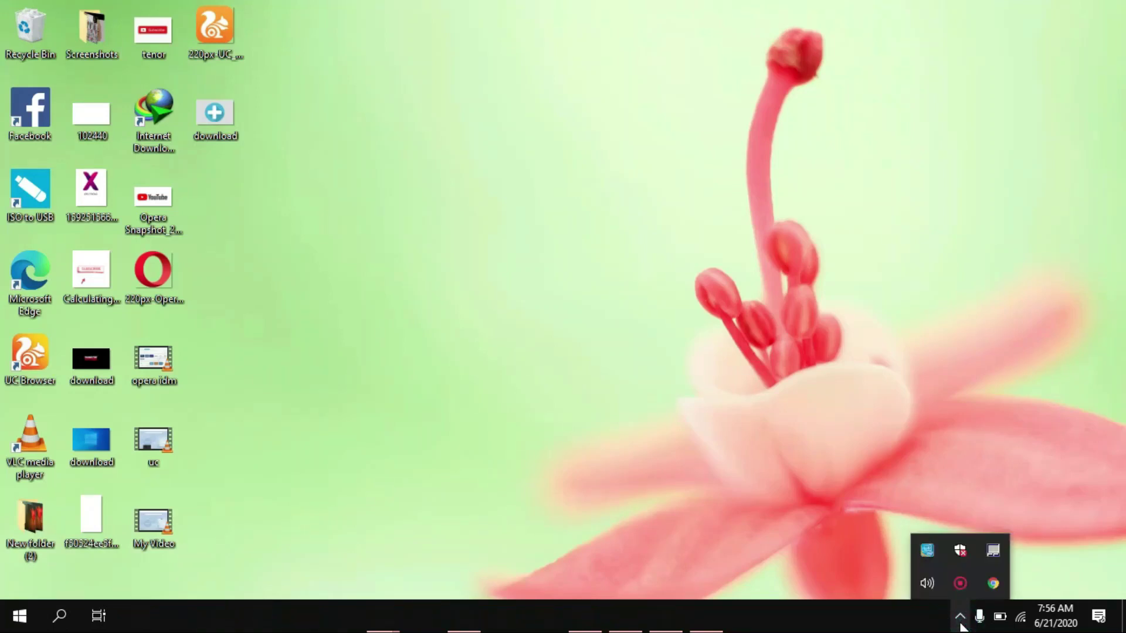
left_click(764, 478)
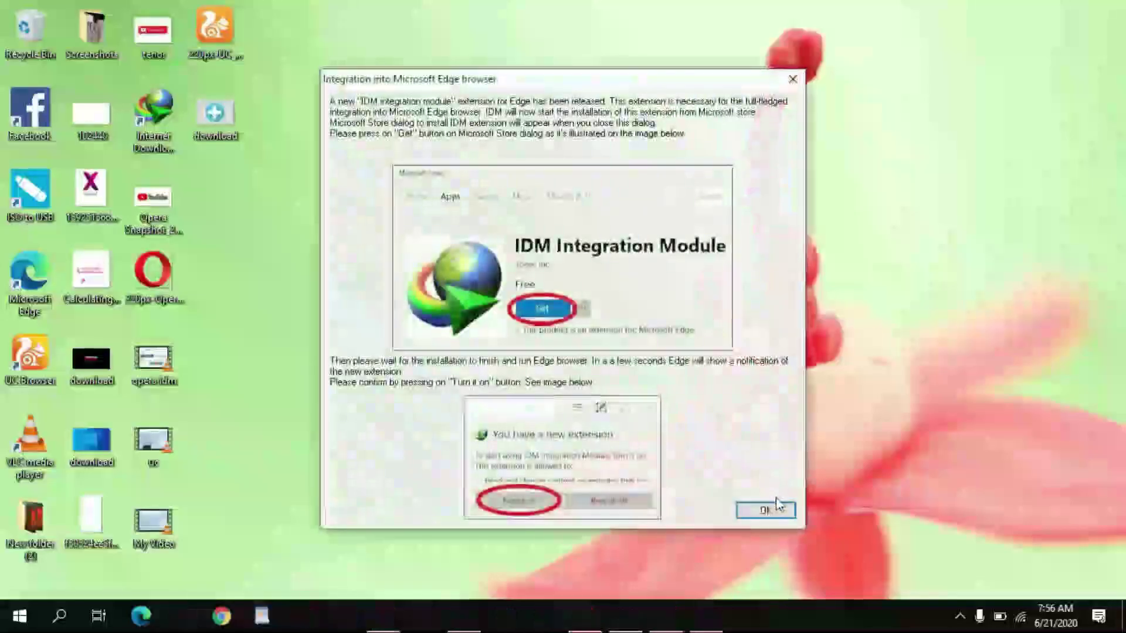
left_click(765, 510)
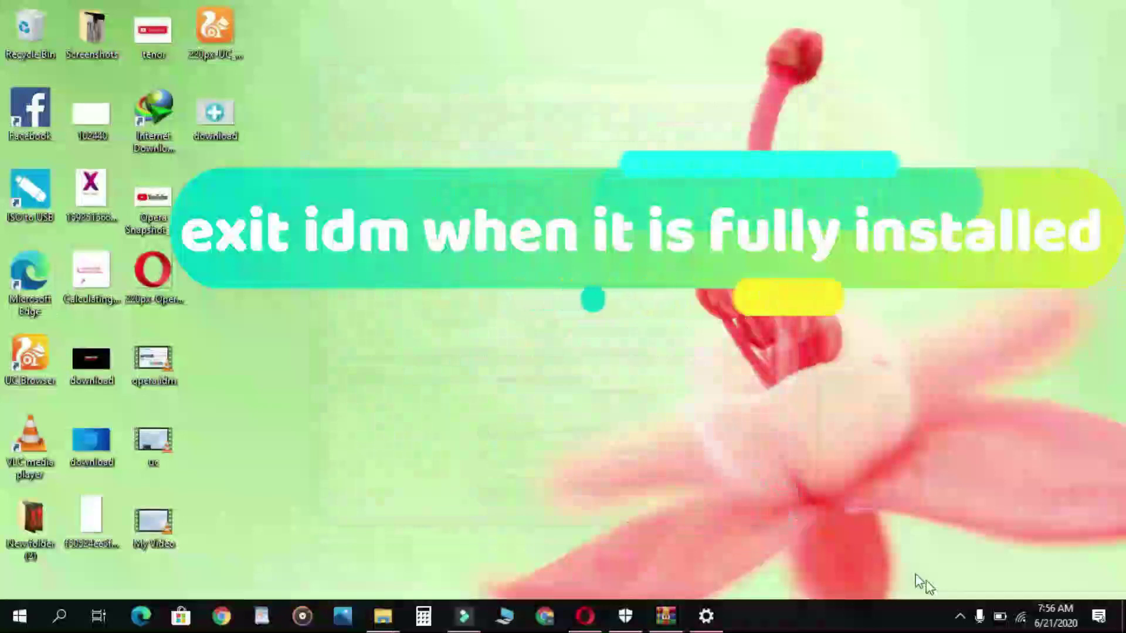
Exit Internet Download Manager from the notification area.
right_click(979, 617)
left_click(985, 616)
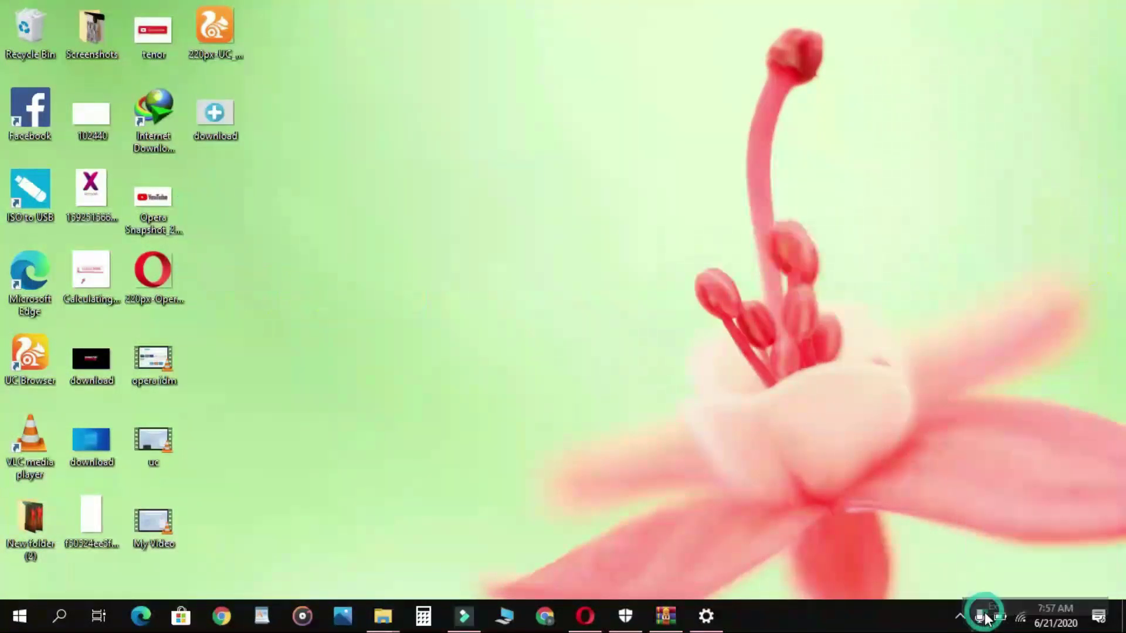
left_click(959, 619)
left_click(737, 478)
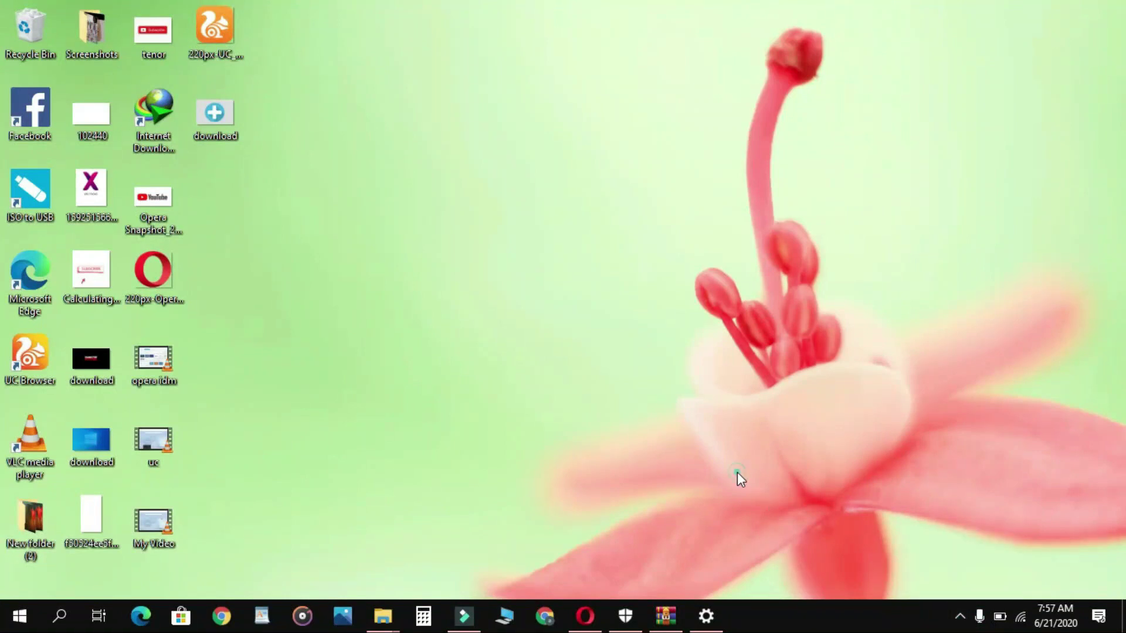
Return to the Internet Download Manager 6.37 Build 11 folder, close the earlier archive window, and open IDM_6.xx_Patch_V21 again.
mouse_move(397, 629)
left_click(455, 586)
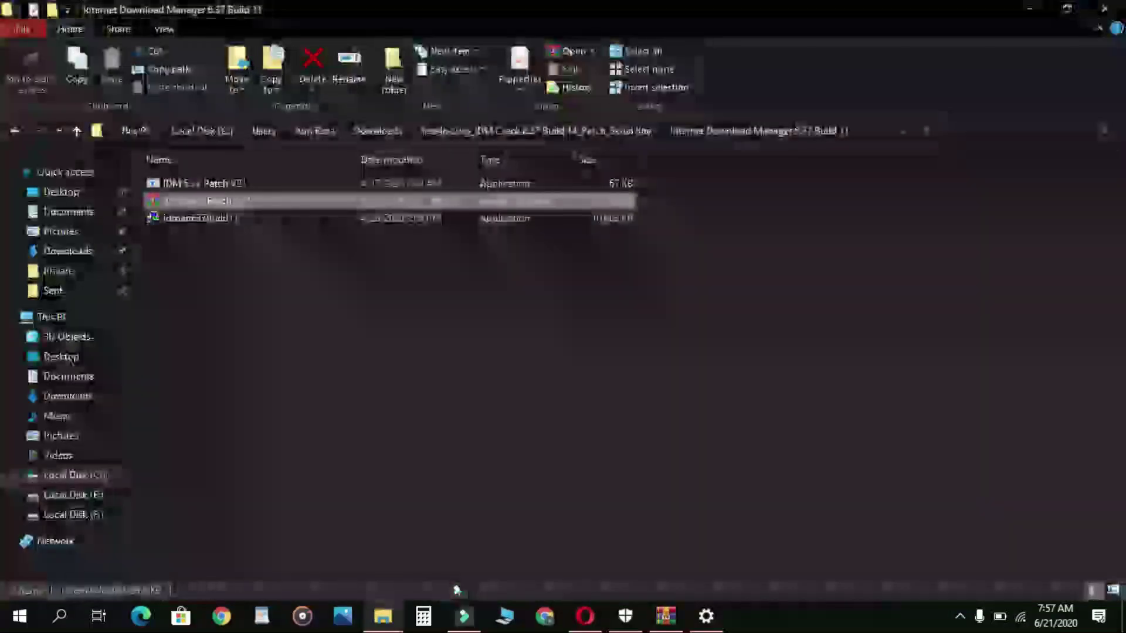
left_click(322, 223)
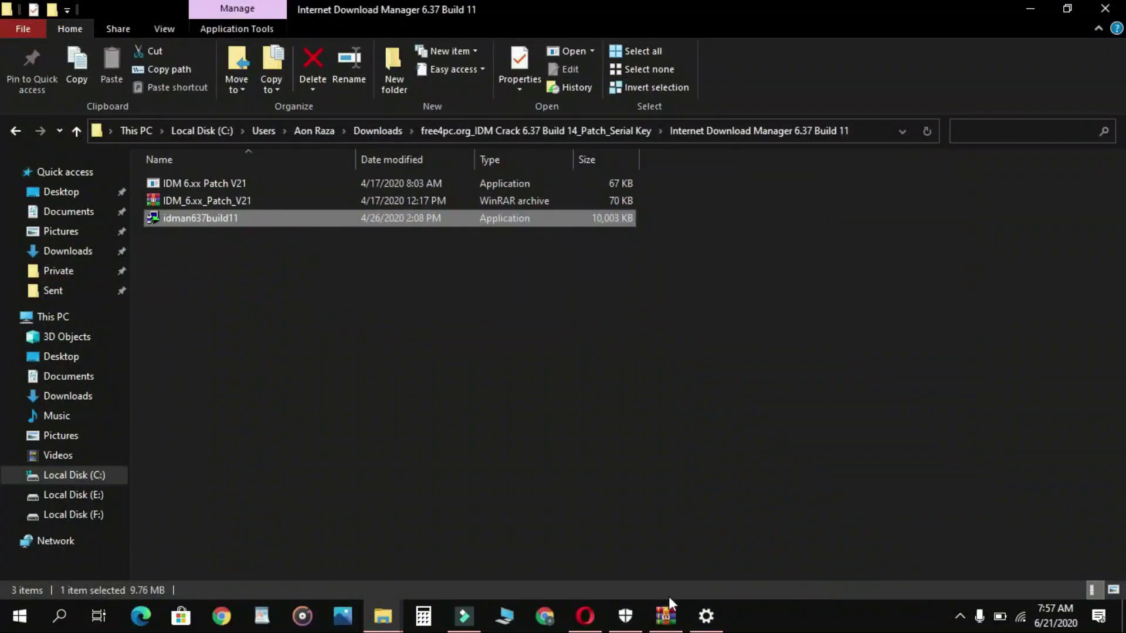
left_click(667, 615)
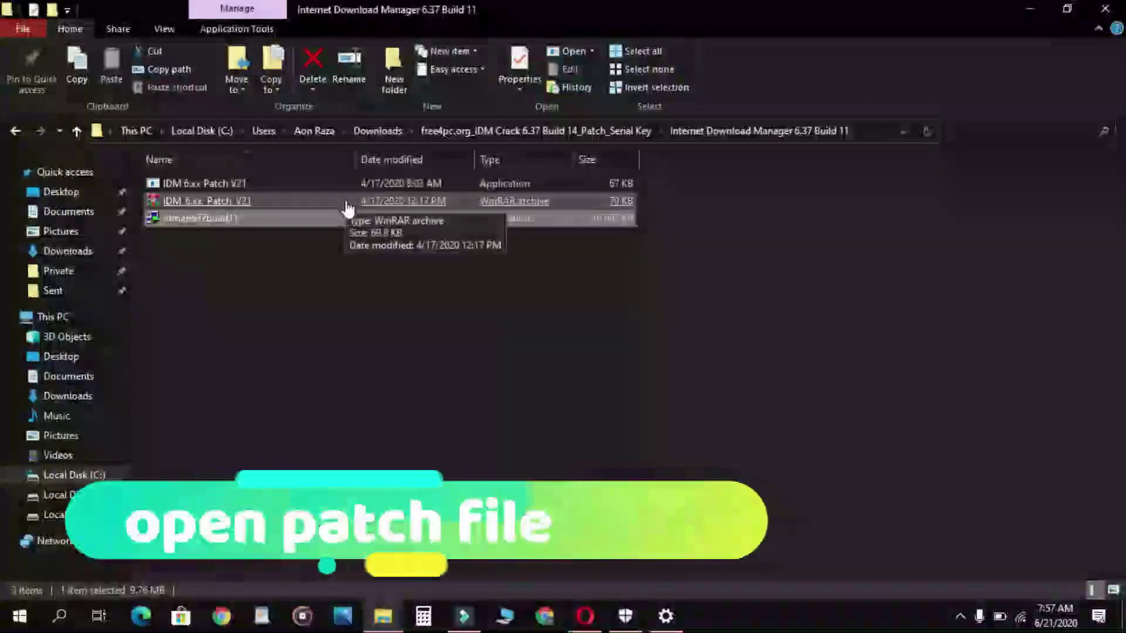
left_click(346, 205)
double_click(346, 206)
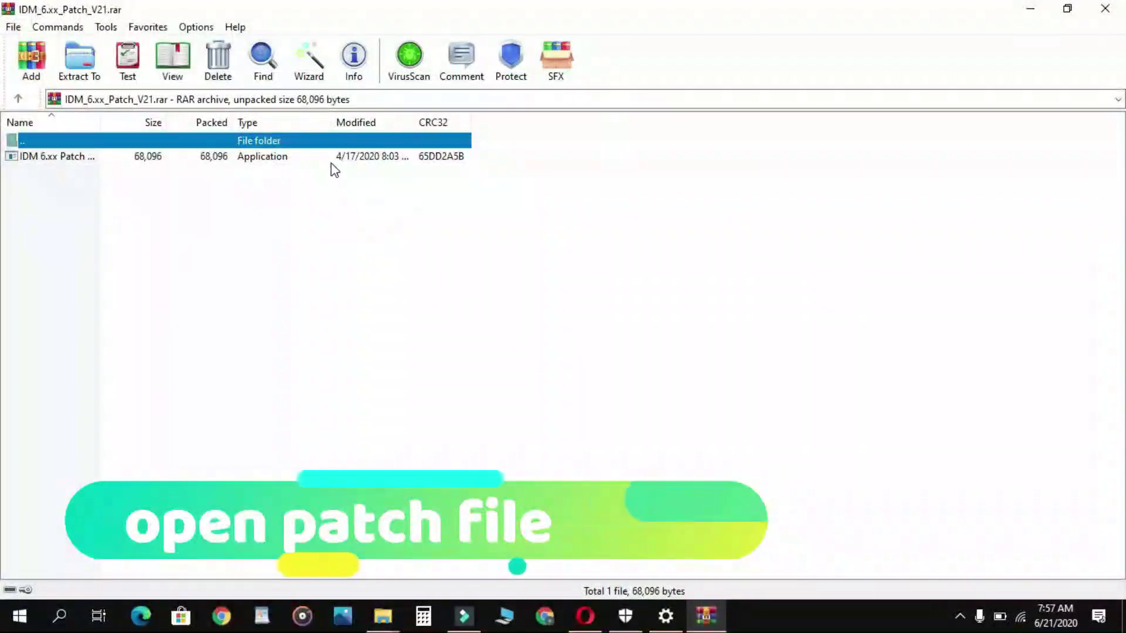
Launch the IDM 6.xx Patch application from the archive and start patching with Backup enabled.
left_click(329, 157)
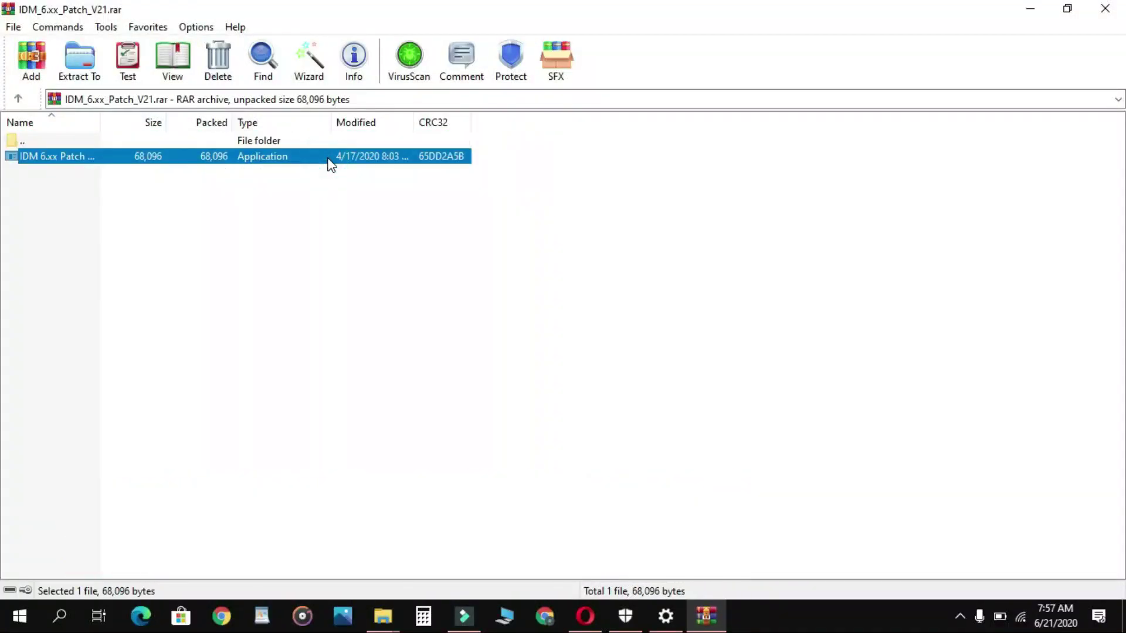
double_click(328, 157)
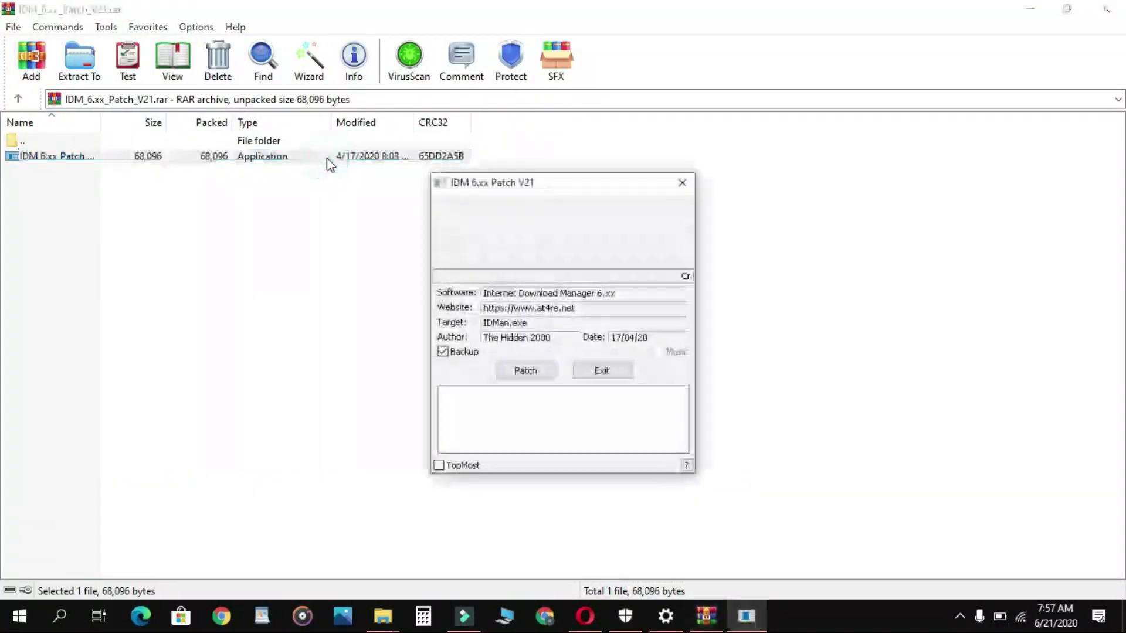
left_click(527, 371)
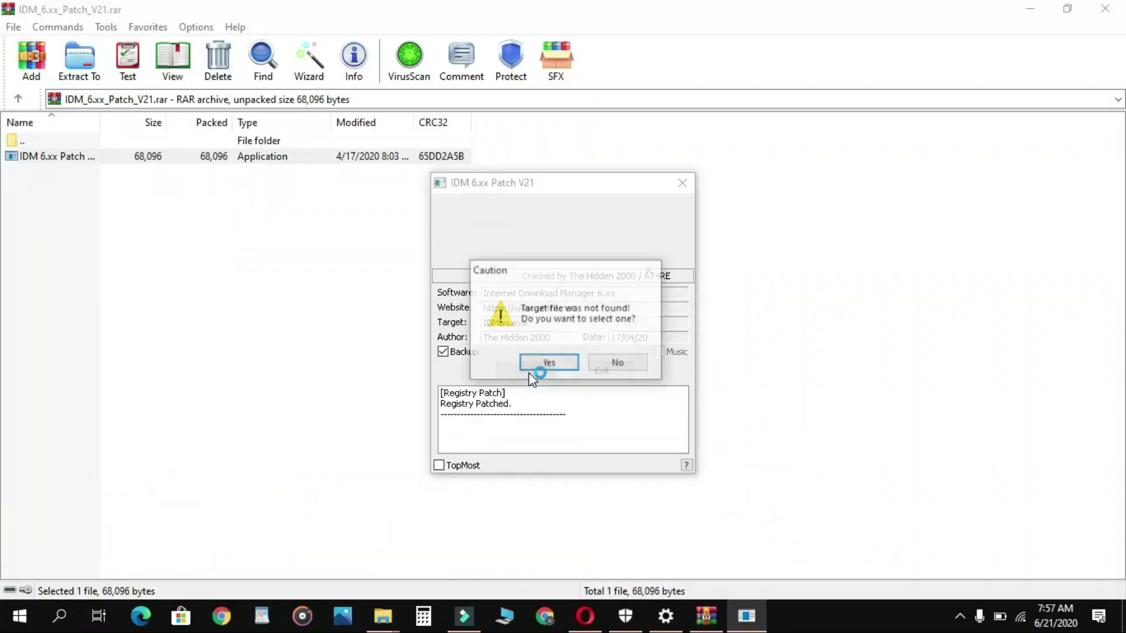
Choose IDMan in the Internet Download Manager folder under Program Files (x86) on Local Disk (C:) as the file to patch.
left_click(544, 363)
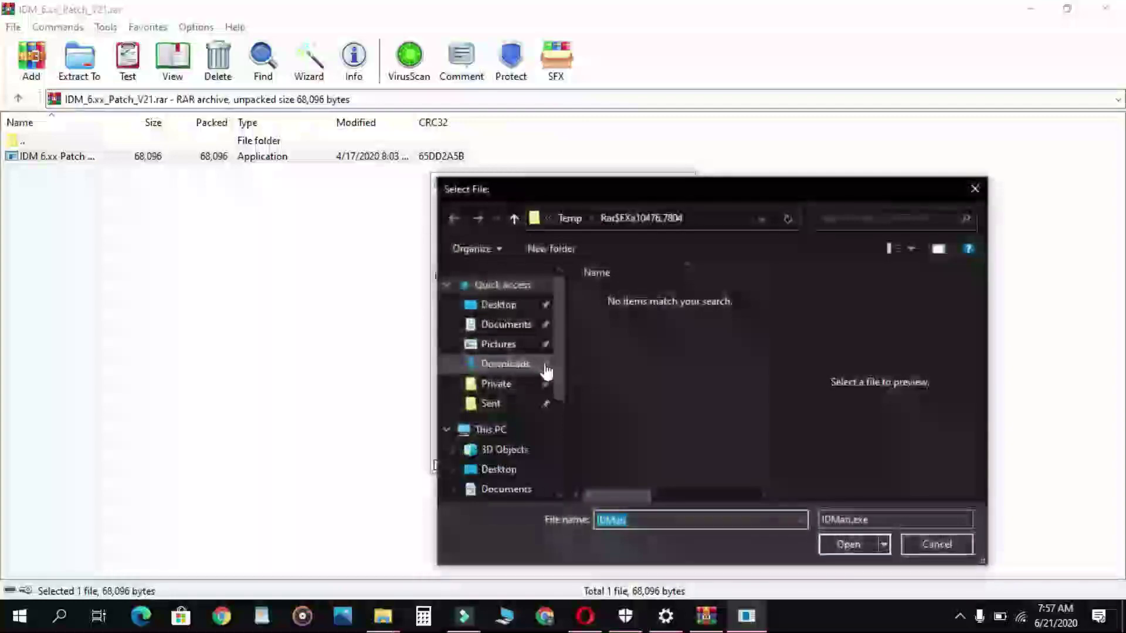
left_click_drag(557, 363, 561, 439)
left_click(535, 437)
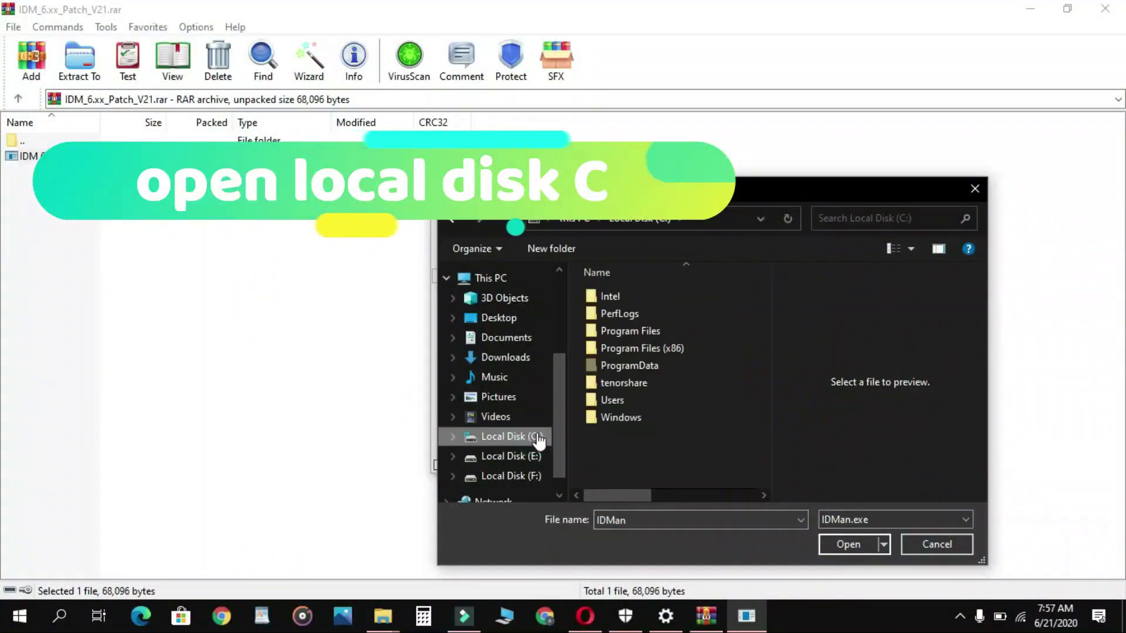
left_click(650, 350)
double_click(650, 351)
left_click(654, 383)
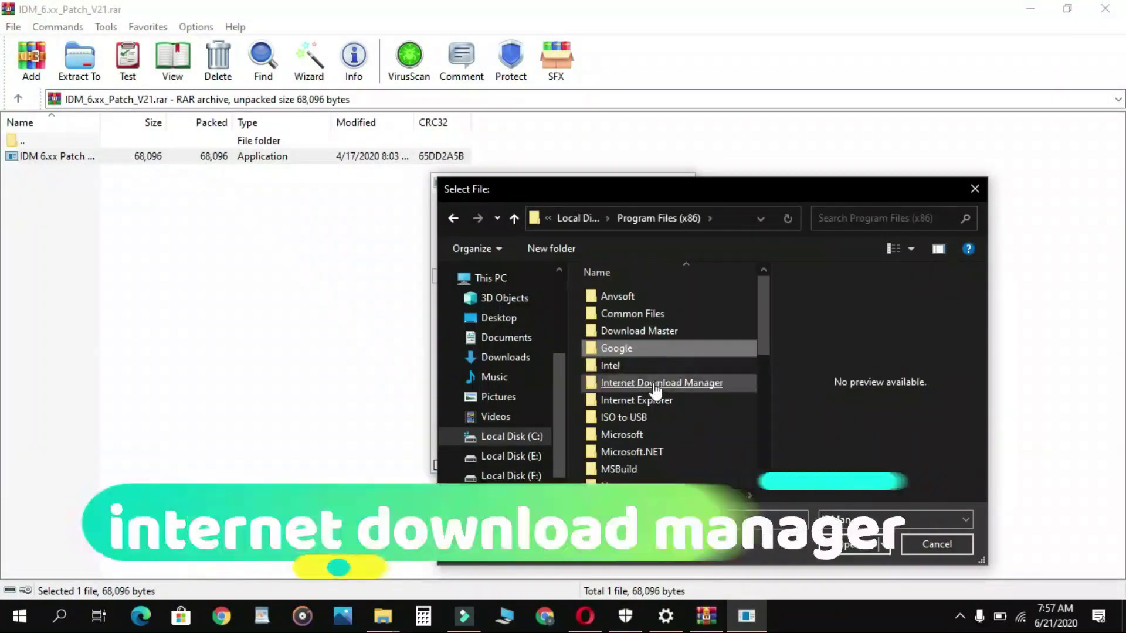
double_click(653, 383)
left_click(613, 332)
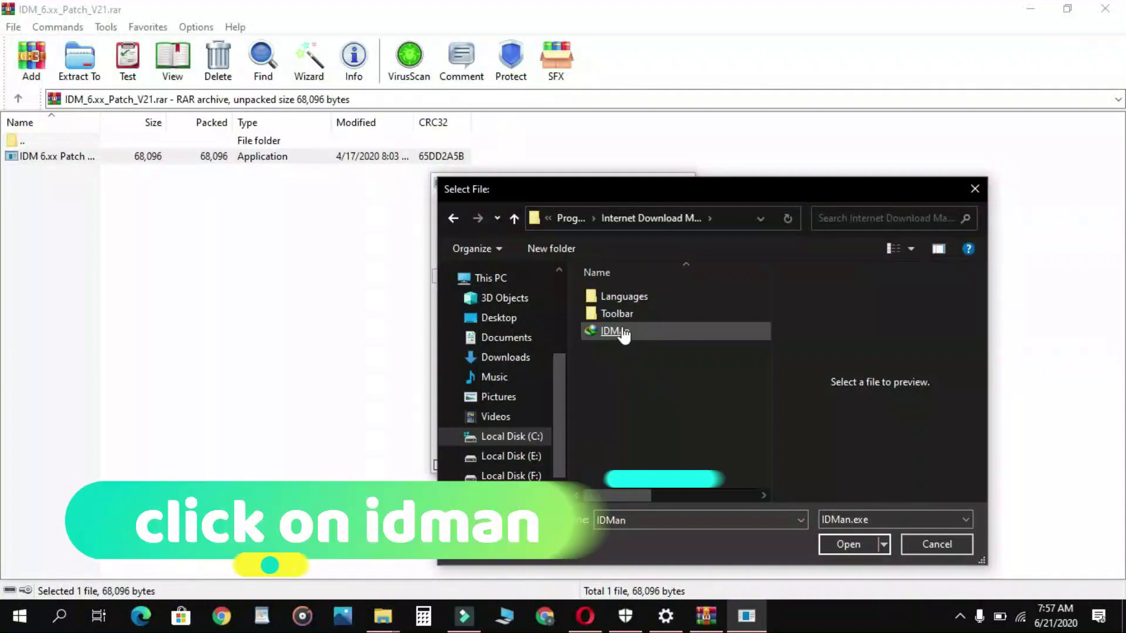
double_click(624, 332)
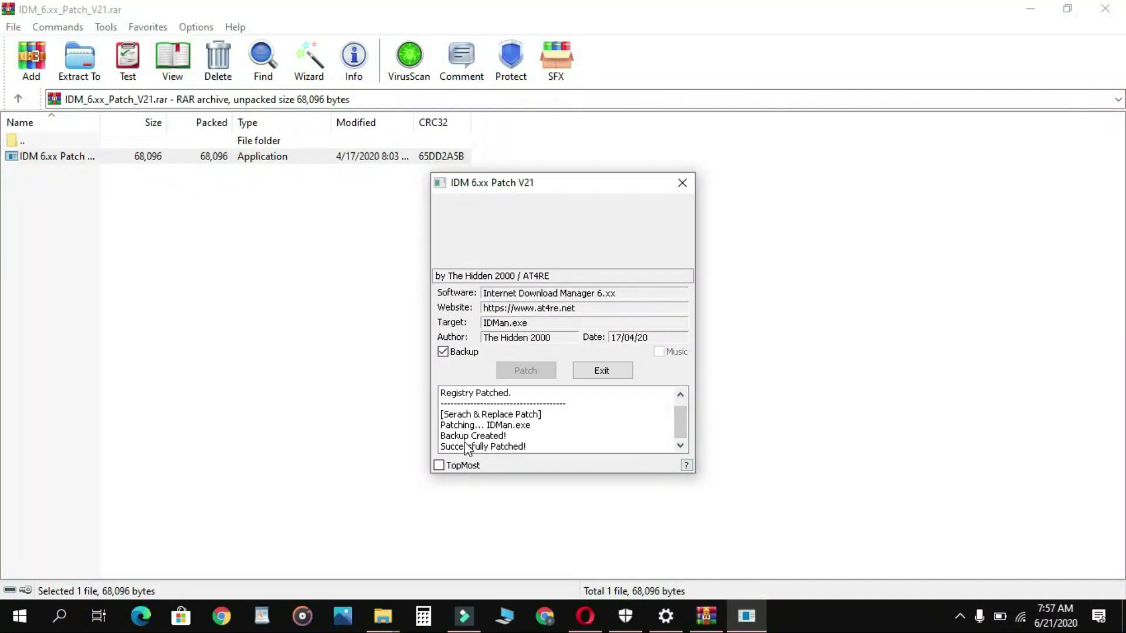
Close the patch tool and the archive, and minimize the folder window.
left_click(683, 182)
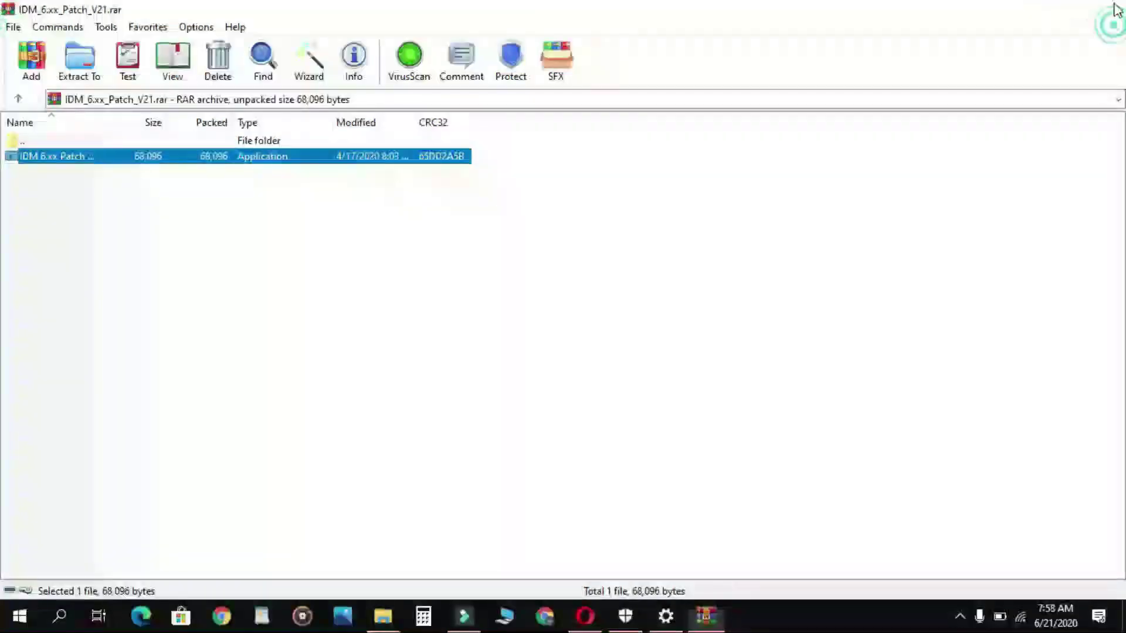
left_click(1116, 9)
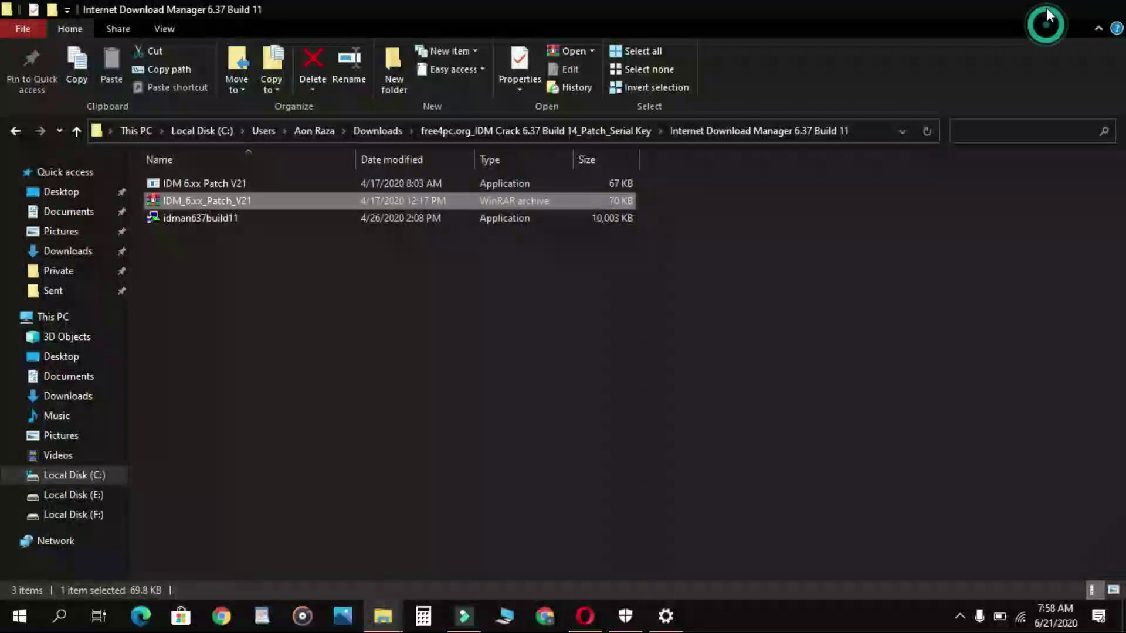
left_click(1050, 15)
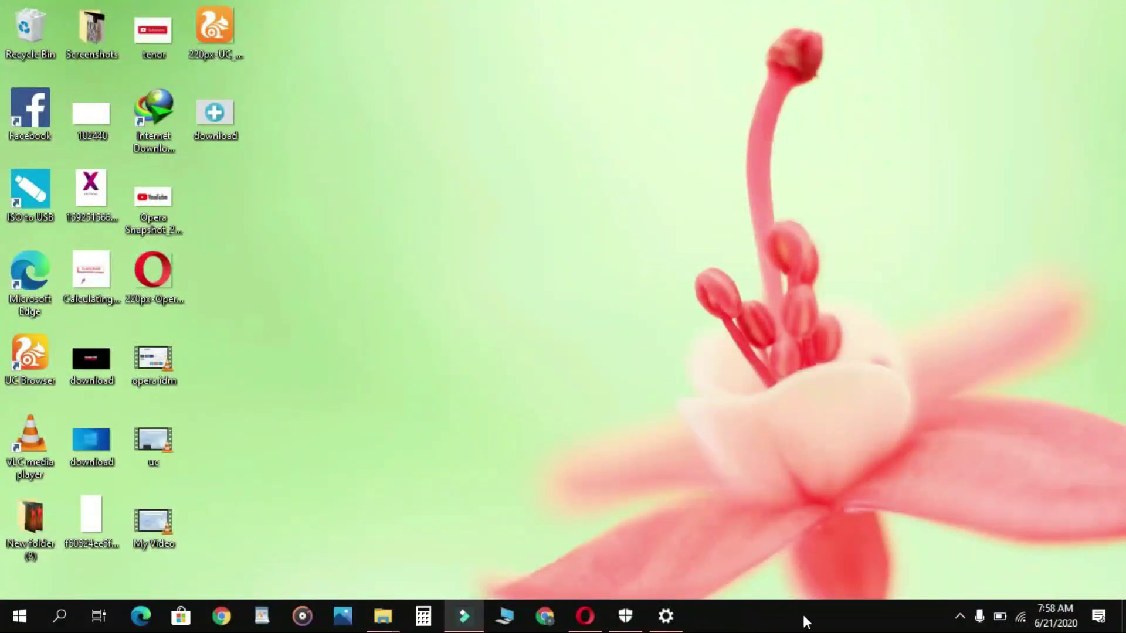
Turn real-time protection back on in Windows Security and return to the desktop.
left_click(625, 617)
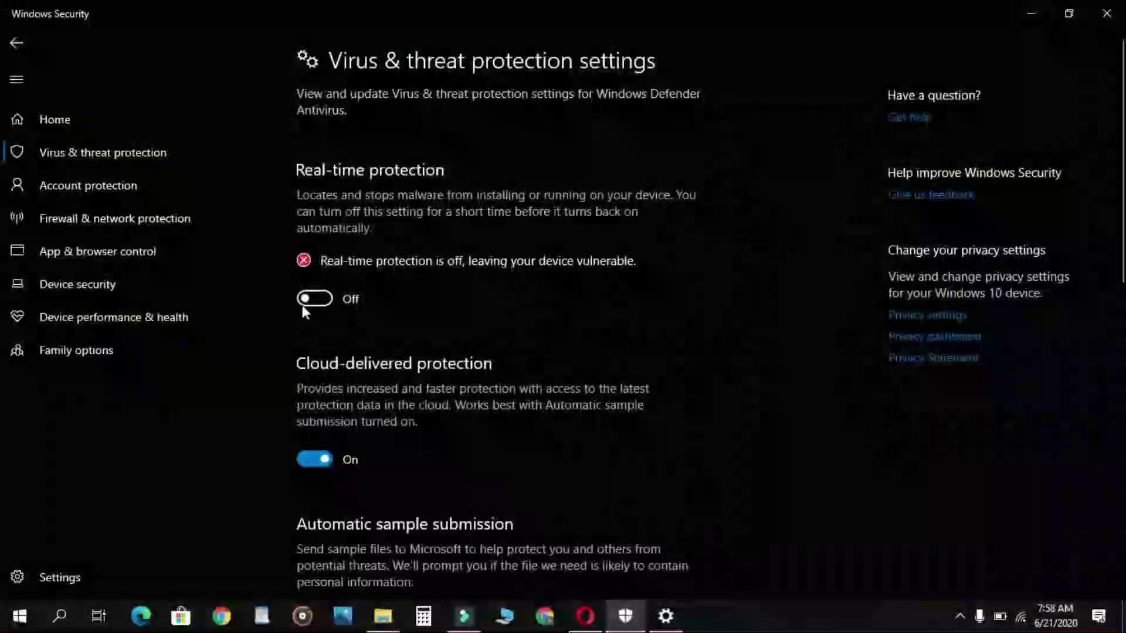
left_click(302, 304)
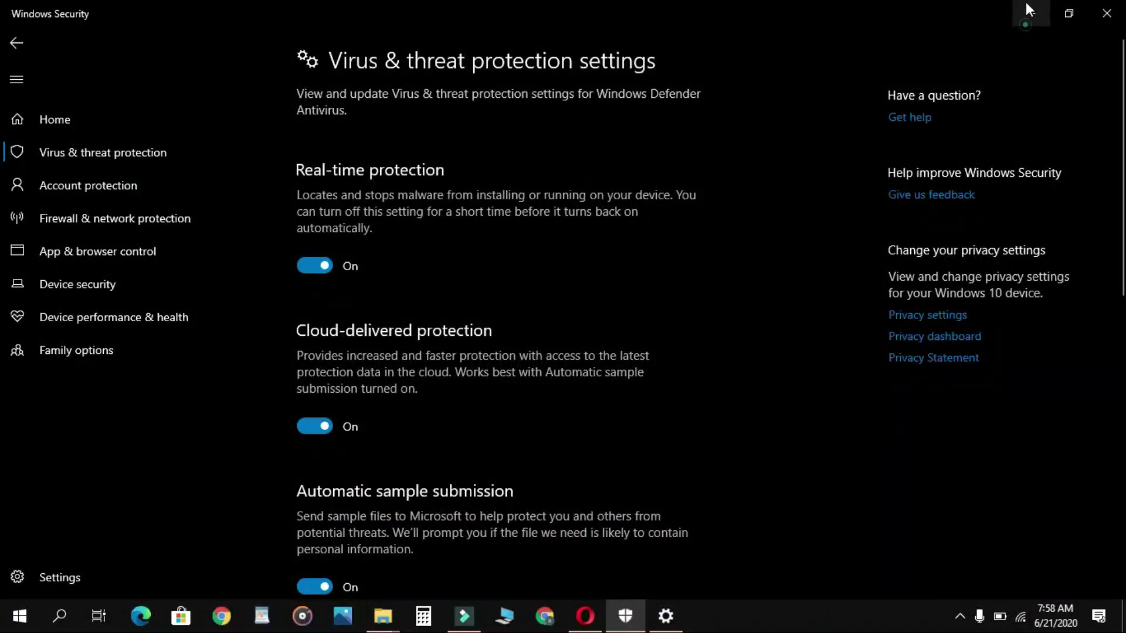
left_click(1028, 7)
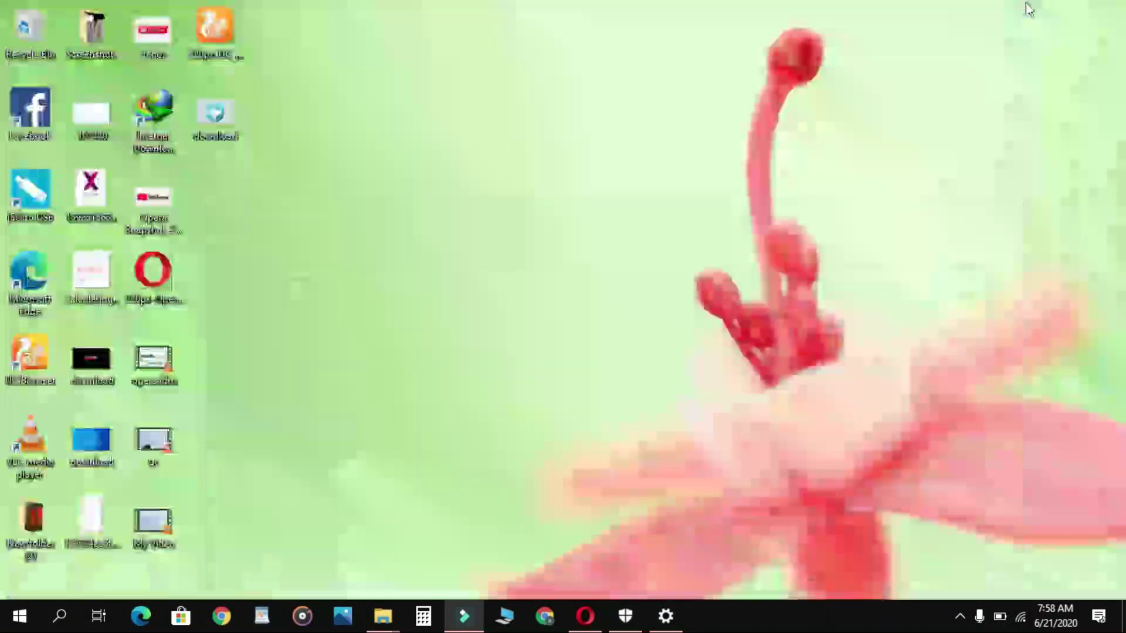
Launch Internet Download Manager, dismiss the tip of the day, check the registration option and licence details in About IDM, and close it.
double_click(144, 140)
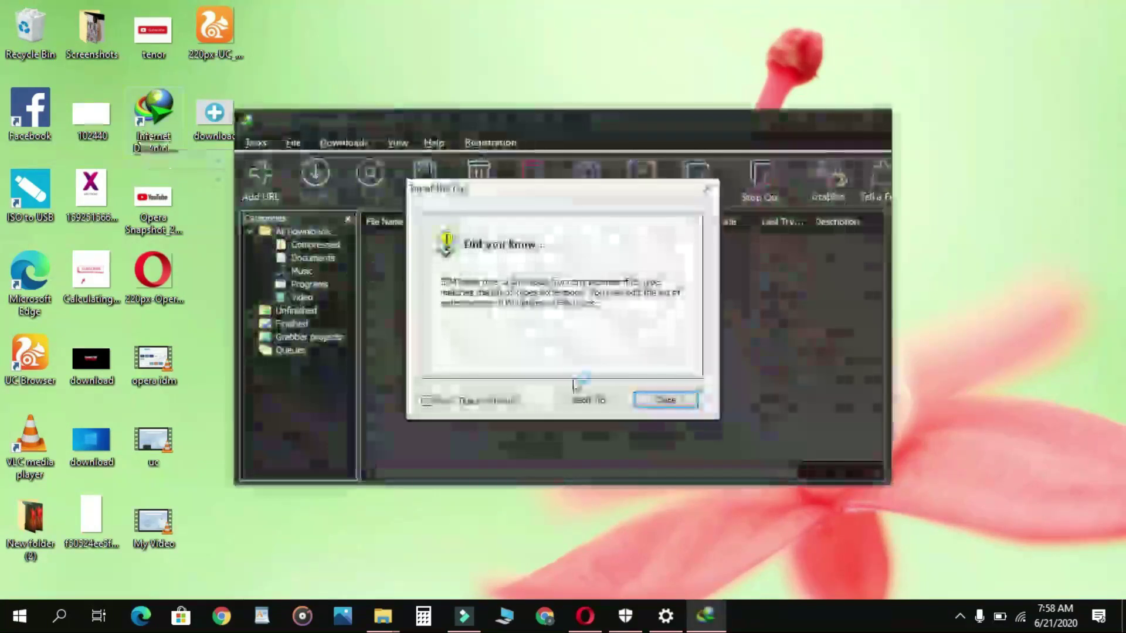
left_click(678, 404)
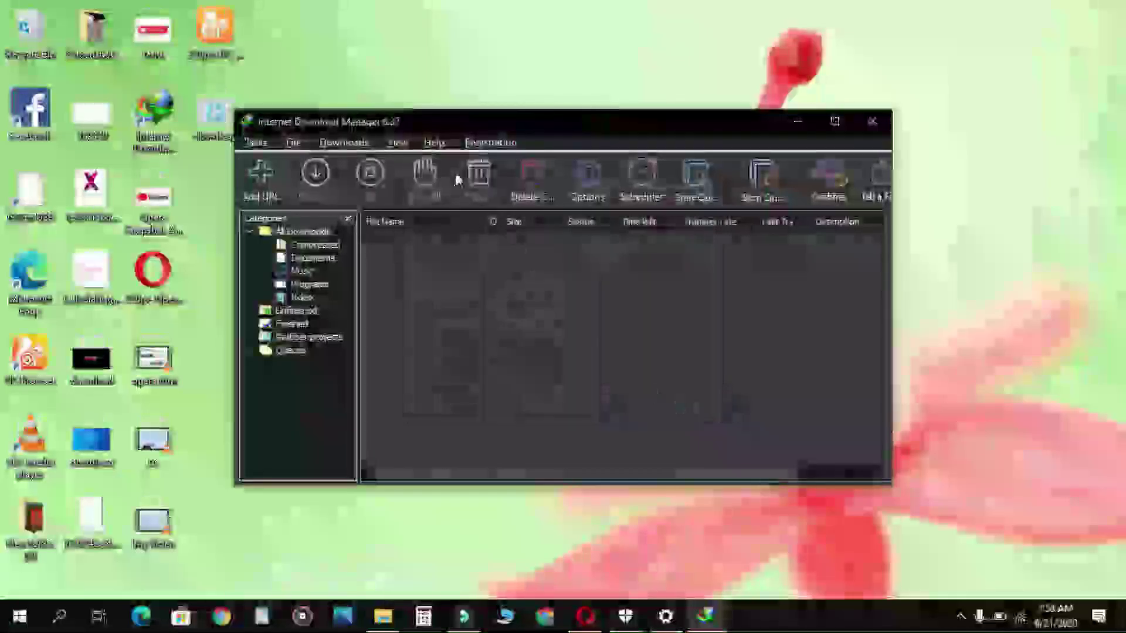
left_click(491, 144)
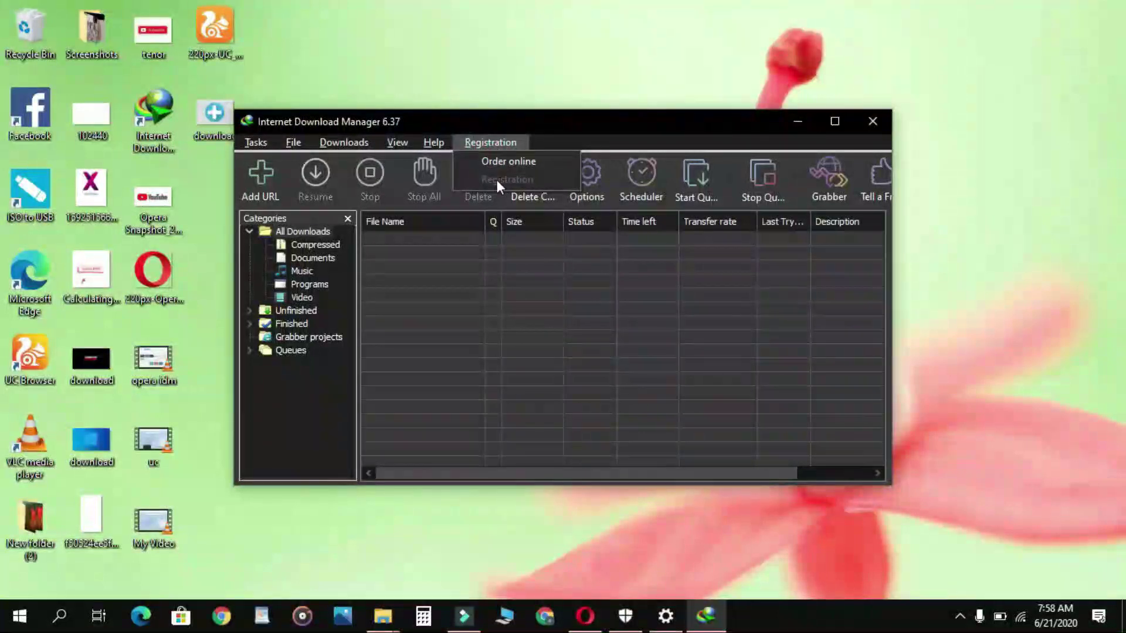
mouse_move(432, 141)
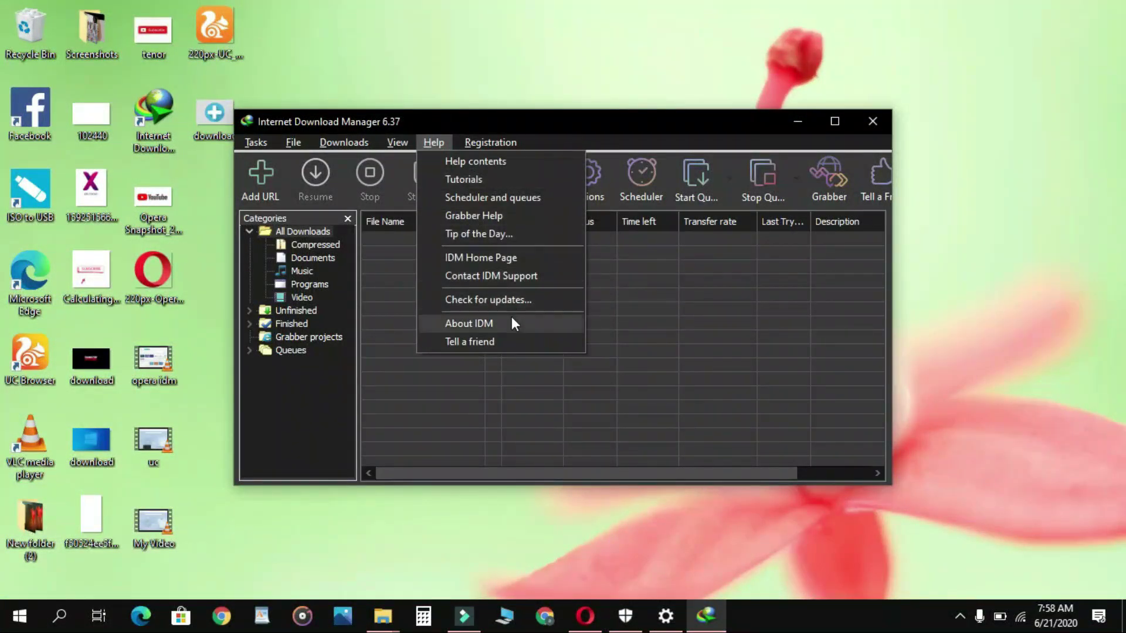
left_click(511, 323)
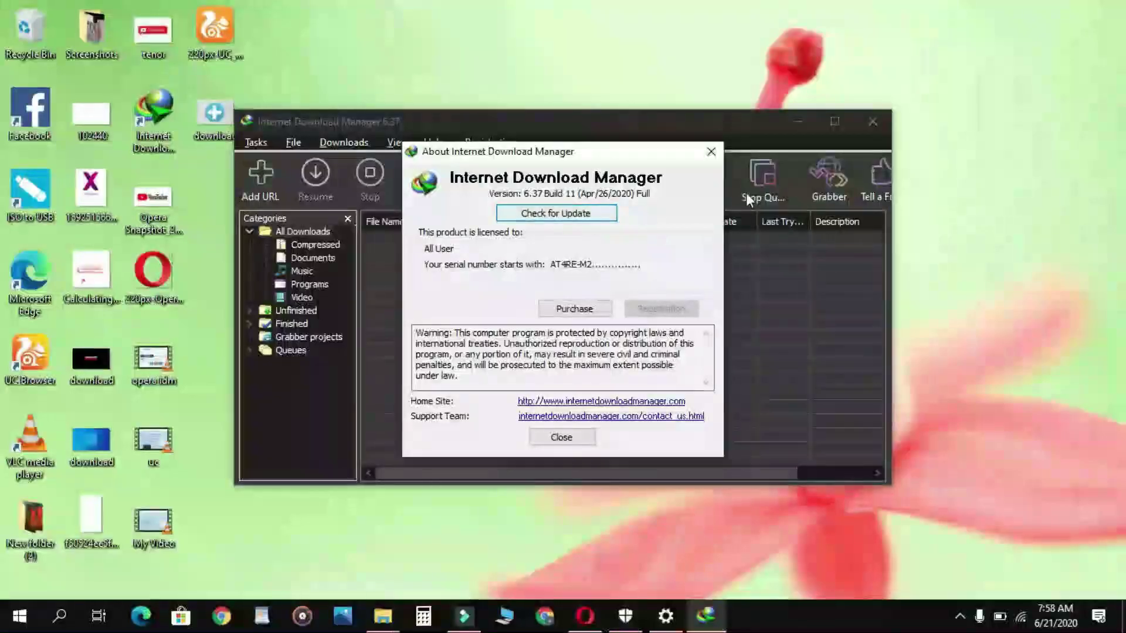
left_click(712, 154)
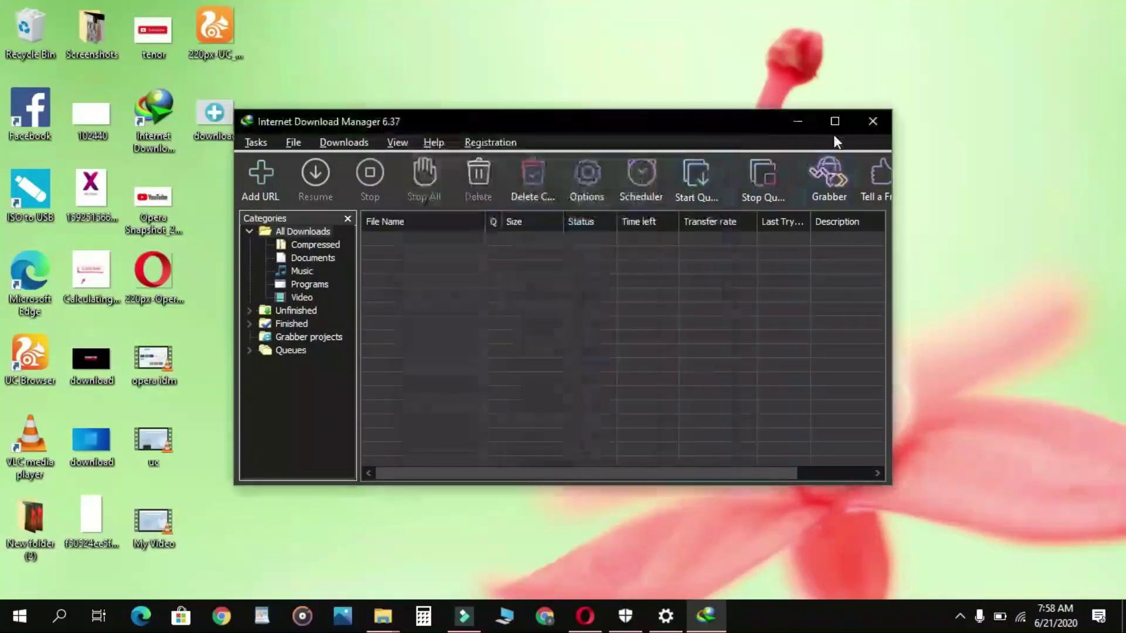
left_click(867, 129)
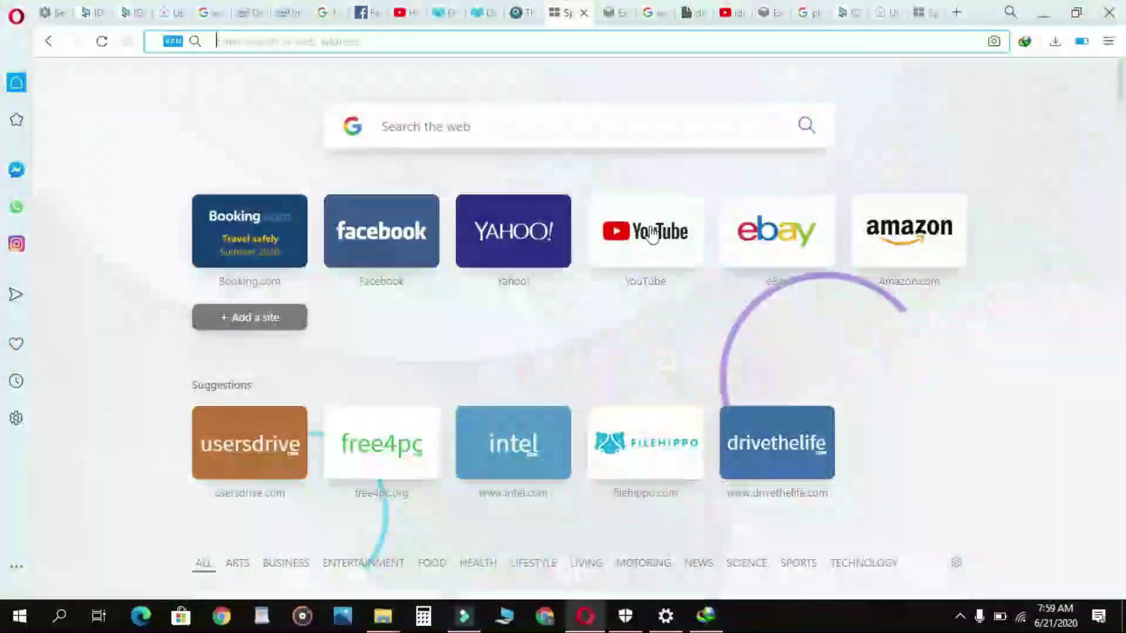
Open the recommended America's Got Talent aerial silks video on YouTube in Opera and download its 240p MKV file with IDM.
left_click(649, 232)
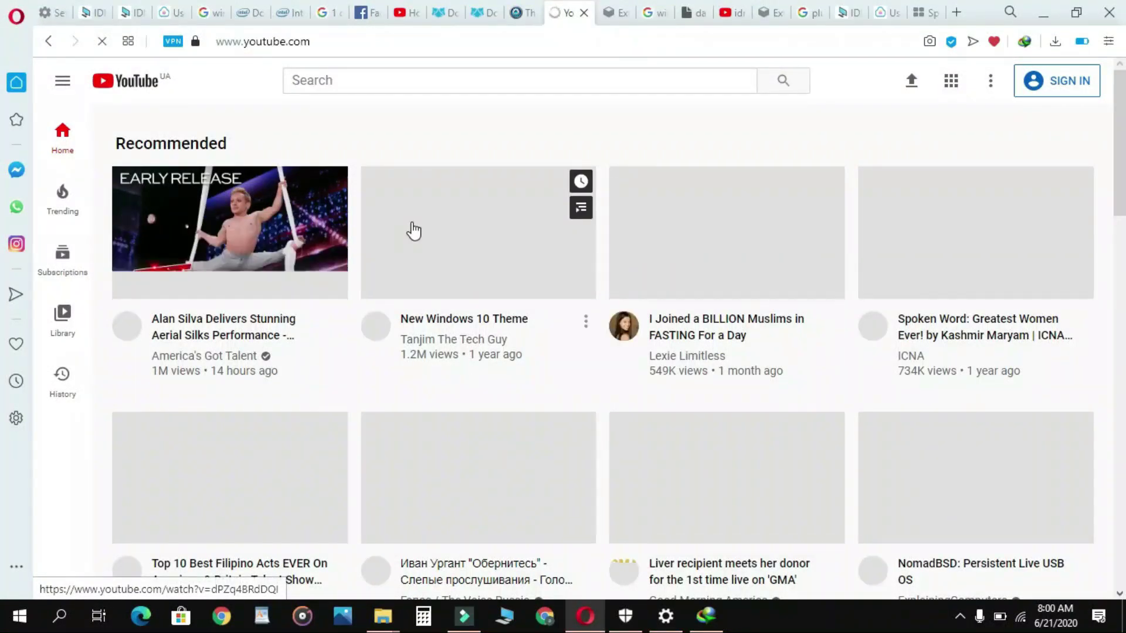
left_click(293, 236)
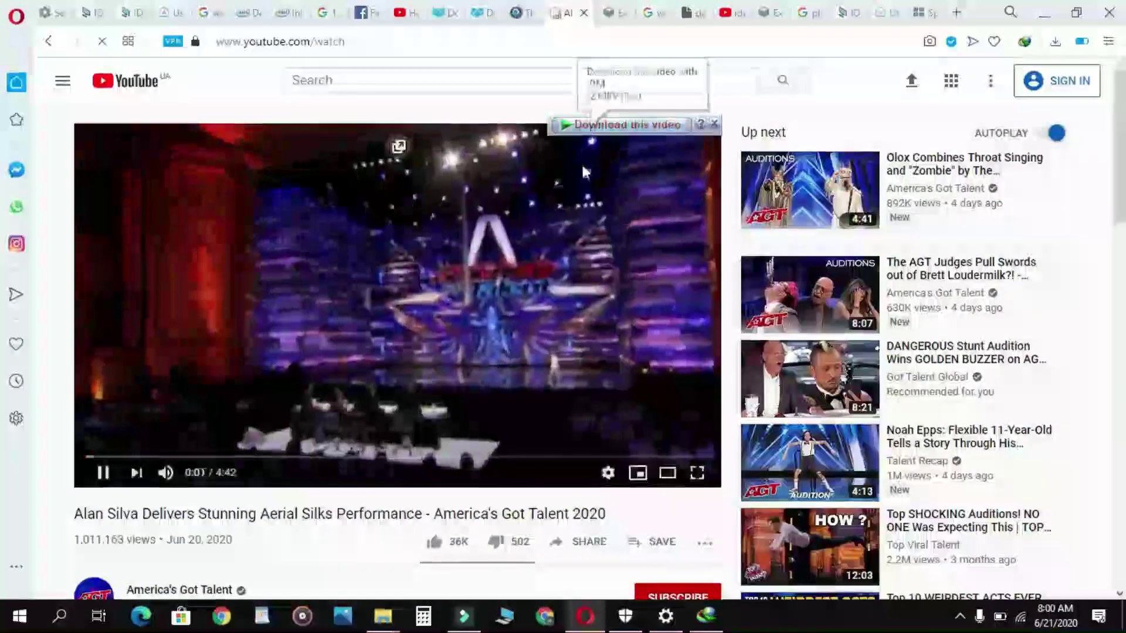
left_click(589, 126)
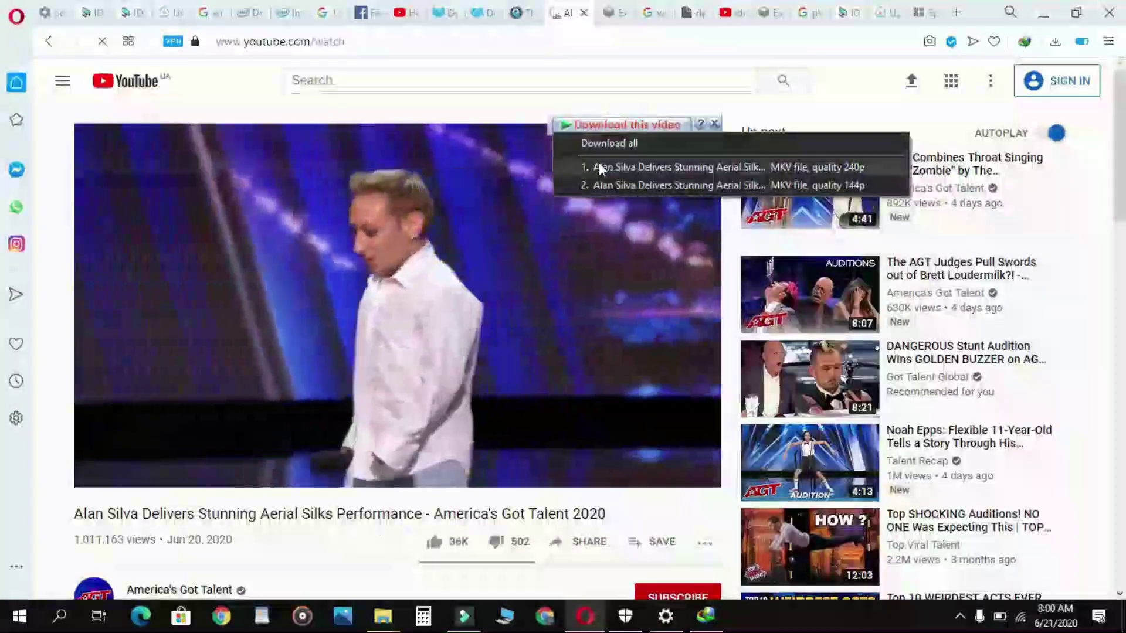
left_click(599, 164)
left_click(548, 380)
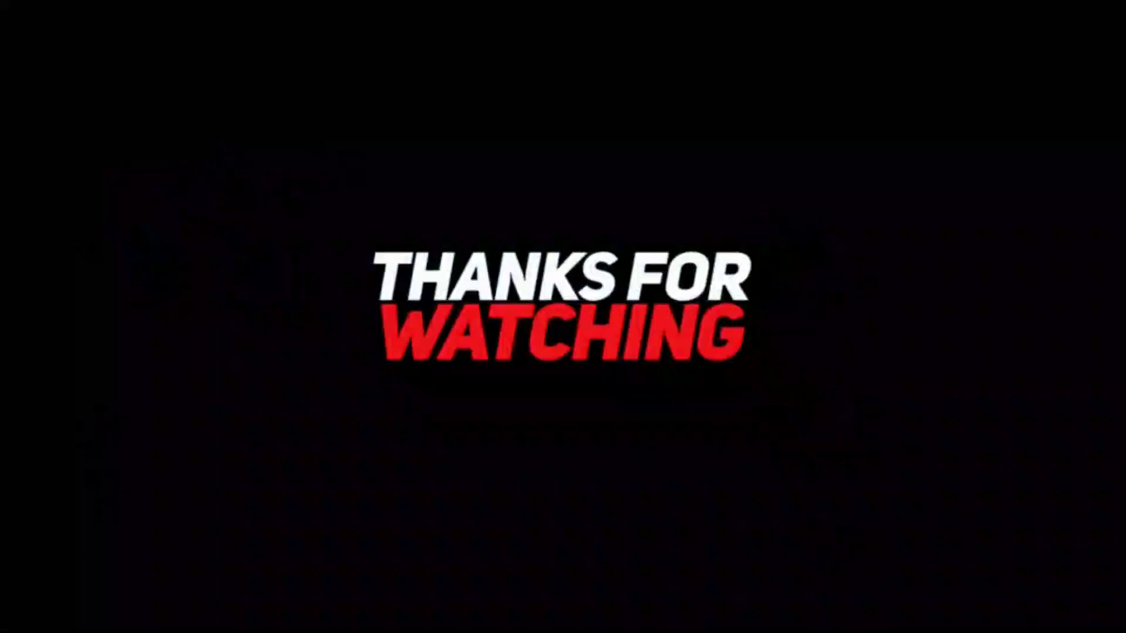